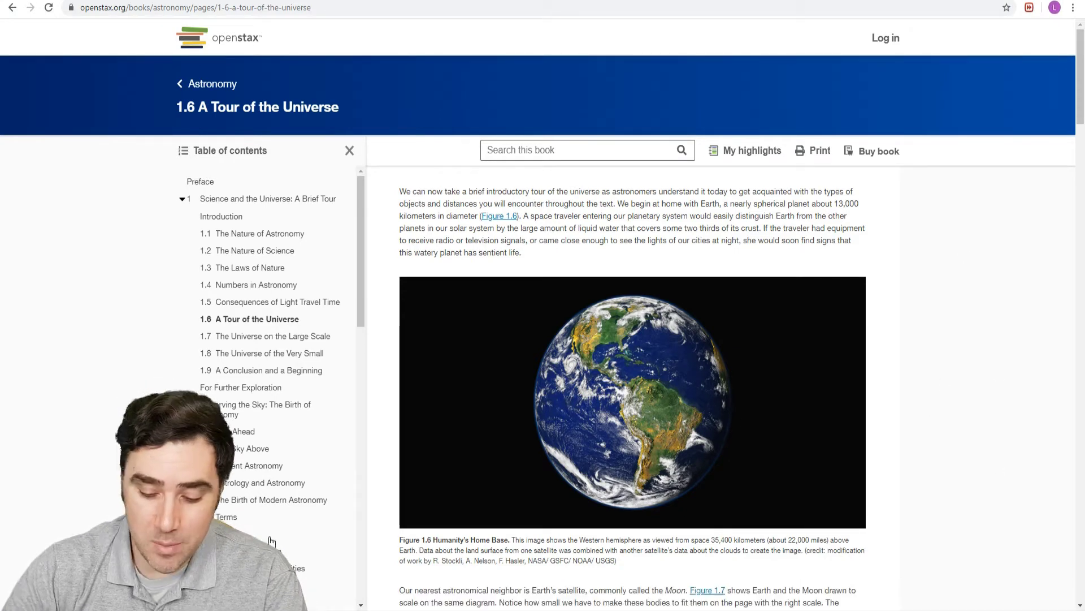
Step: From the OpenStax 'A Tour of the Universe' page, bring up Windows search
{"action": "left_click", "coordinate": [264, 604]}
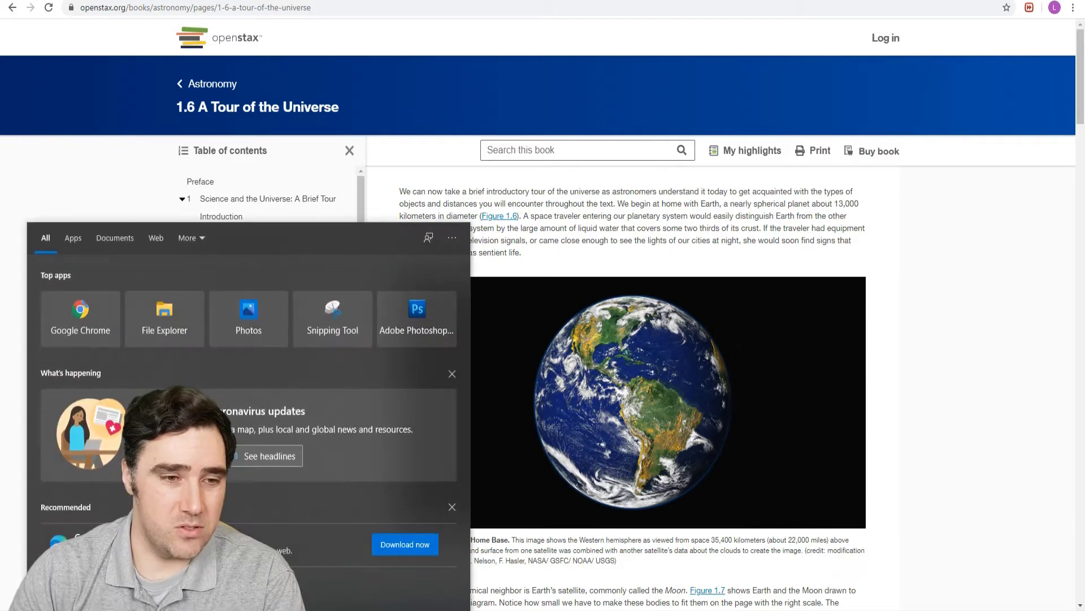
Step: Use Snipping Tool to capture the opening paragraph, Earth image and caption, and copy the snip
{"action": "type", "text": "snipping"}
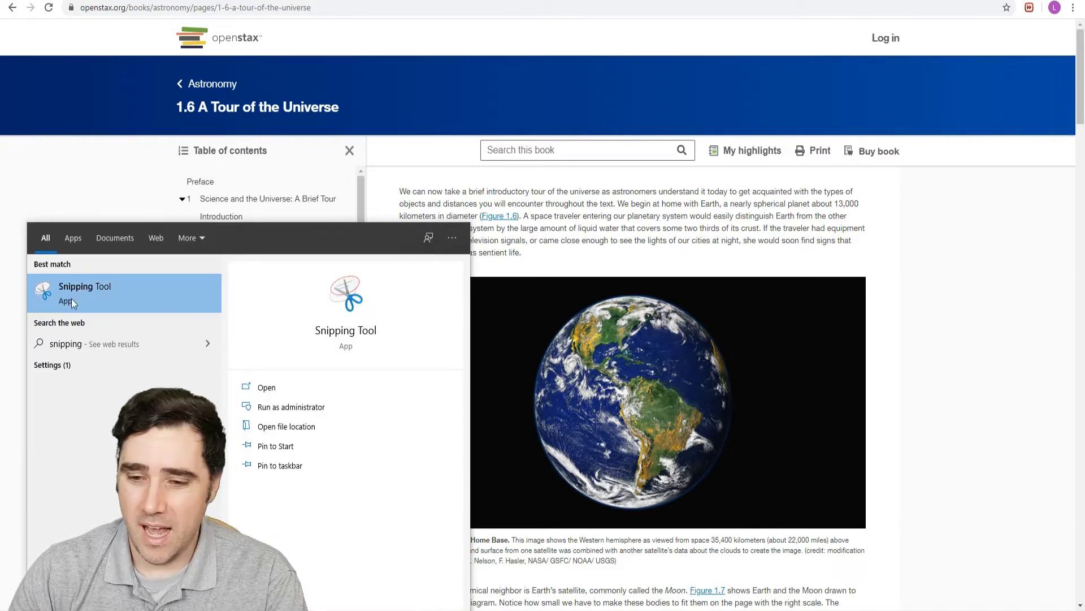
{"action": "left_click", "coordinate": [72, 303]}
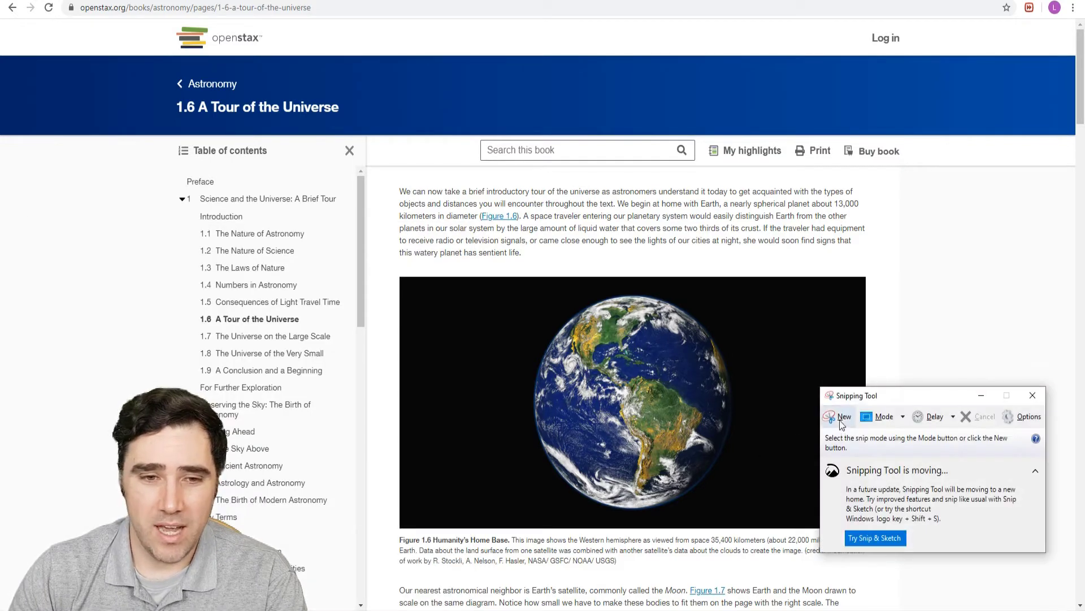
{"action": "left_click", "coordinate": [841, 422]}
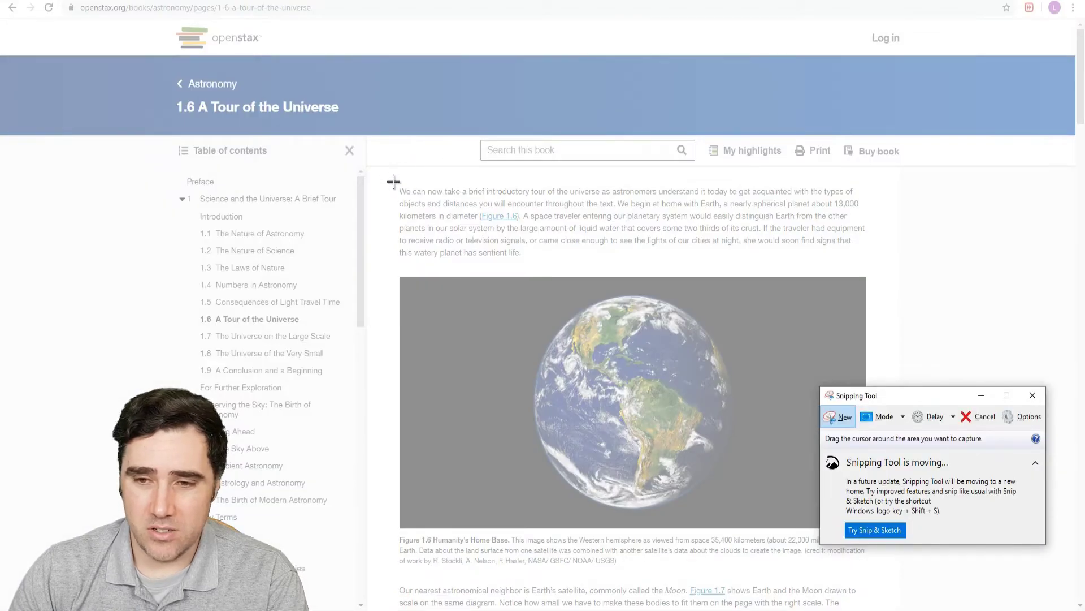
{"action": "left_click_drag", "start_coordinate": [394, 181], "coordinate": [870, 572]}
{"action": "left_click", "coordinate": [368, 57]}
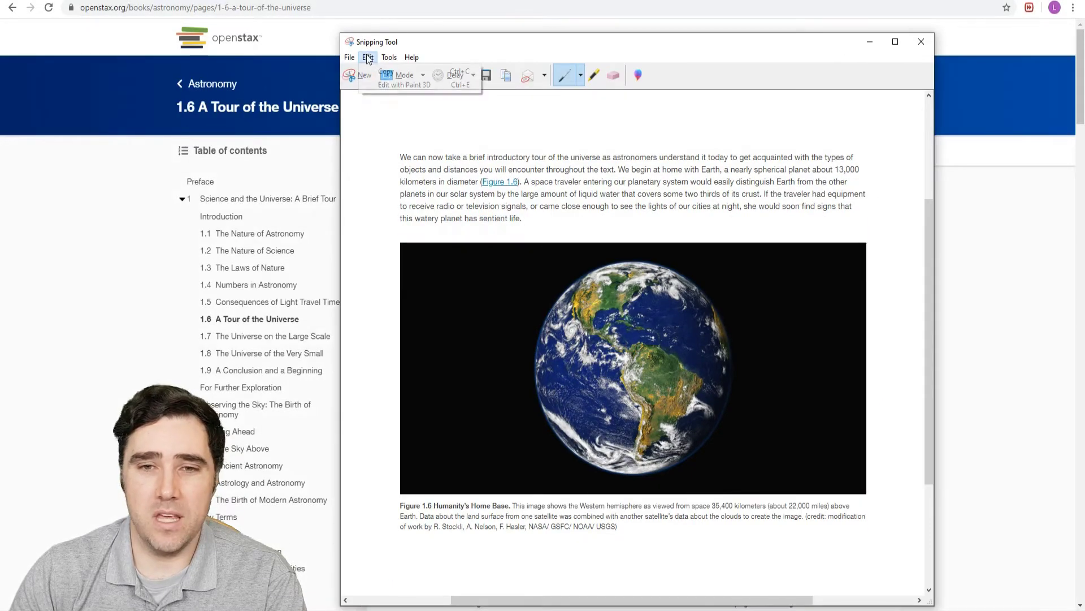
{"action": "left_click", "coordinate": [376, 74]}
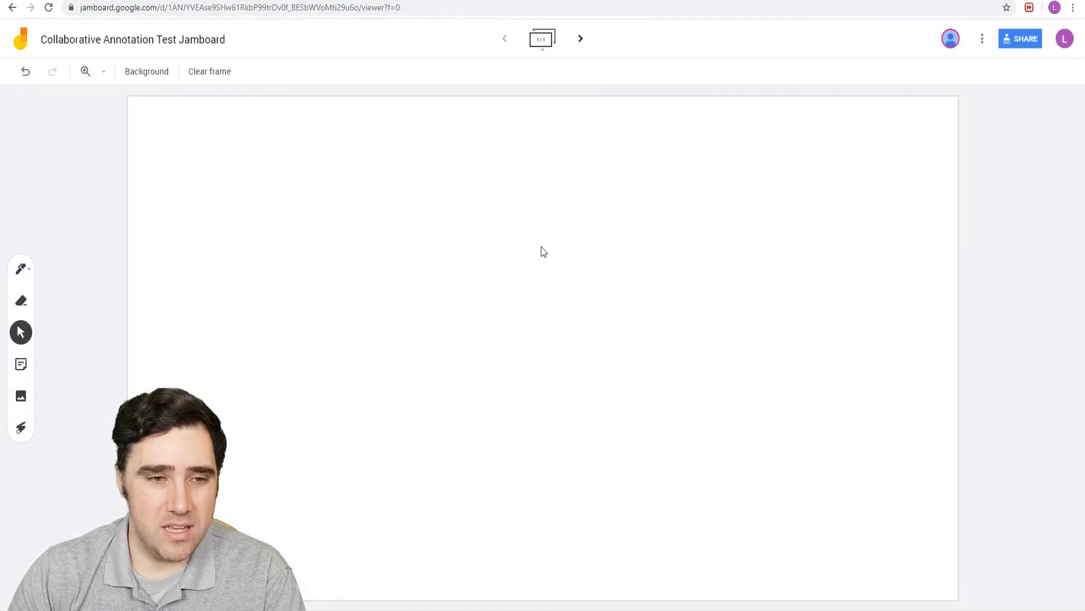
Step: Paste the copied Earth article snip onto the Jamboard frame with Ctrl+V
{"action": "right_click", "coordinate": [171, 138]}
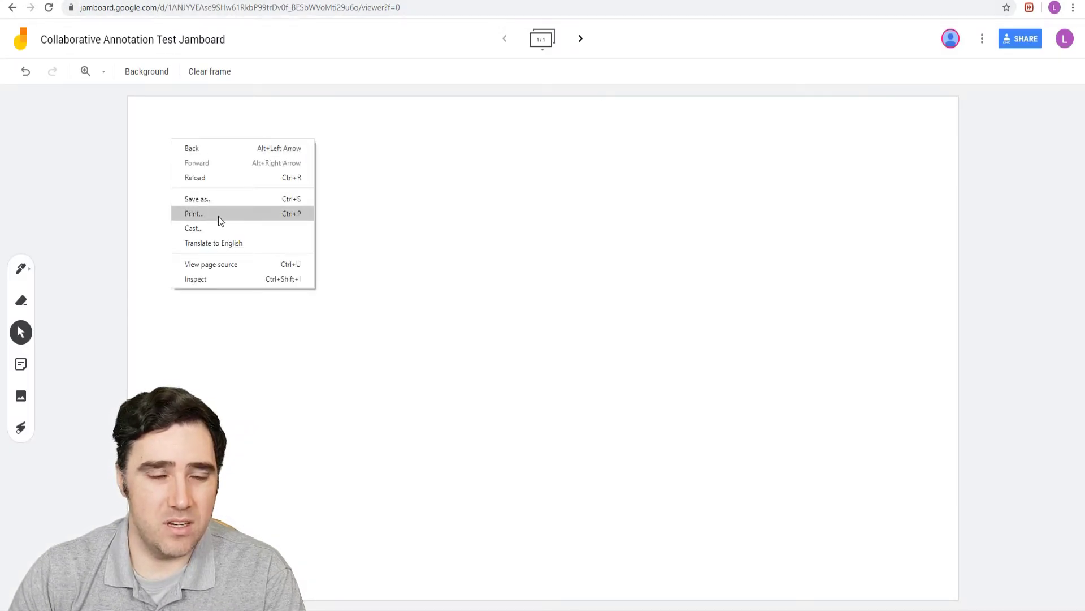
{"action": "left_click", "coordinate": [270, 361]}
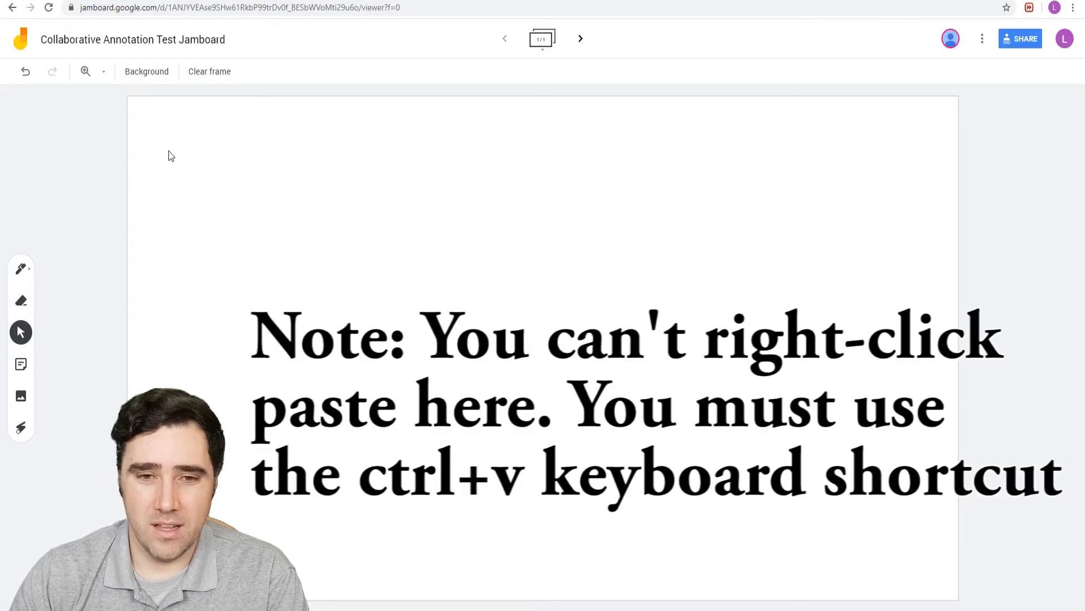
{"action": "key", "text": "ctrl+v"}
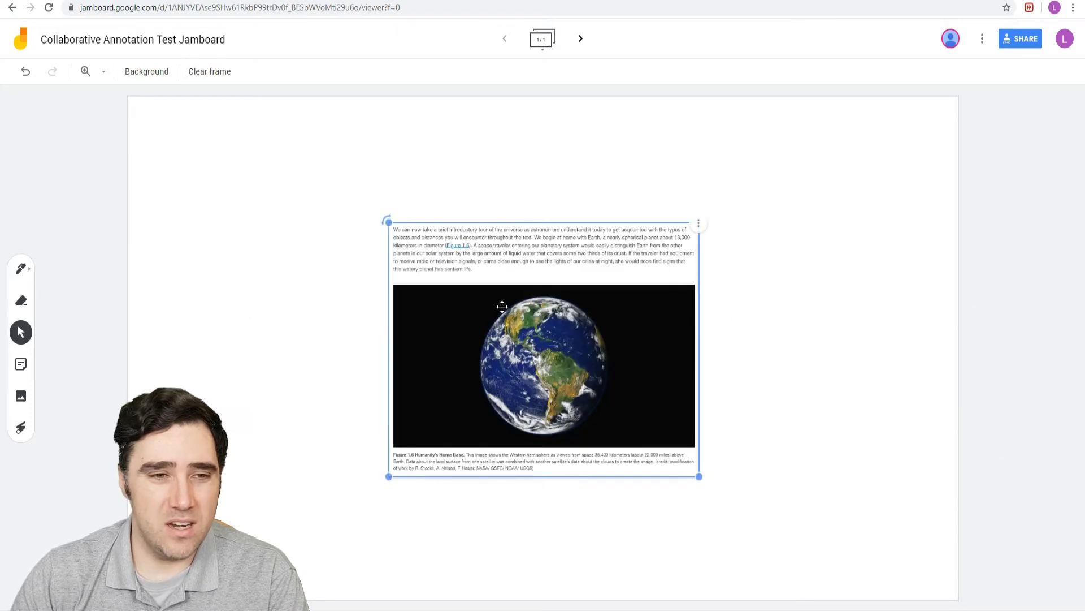
Step: Move the snip to the frame's top-left and enlarge it across the left side
{"action": "left_click_drag", "start_coordinate": [497, 307], "coordinate": [240, 182]}
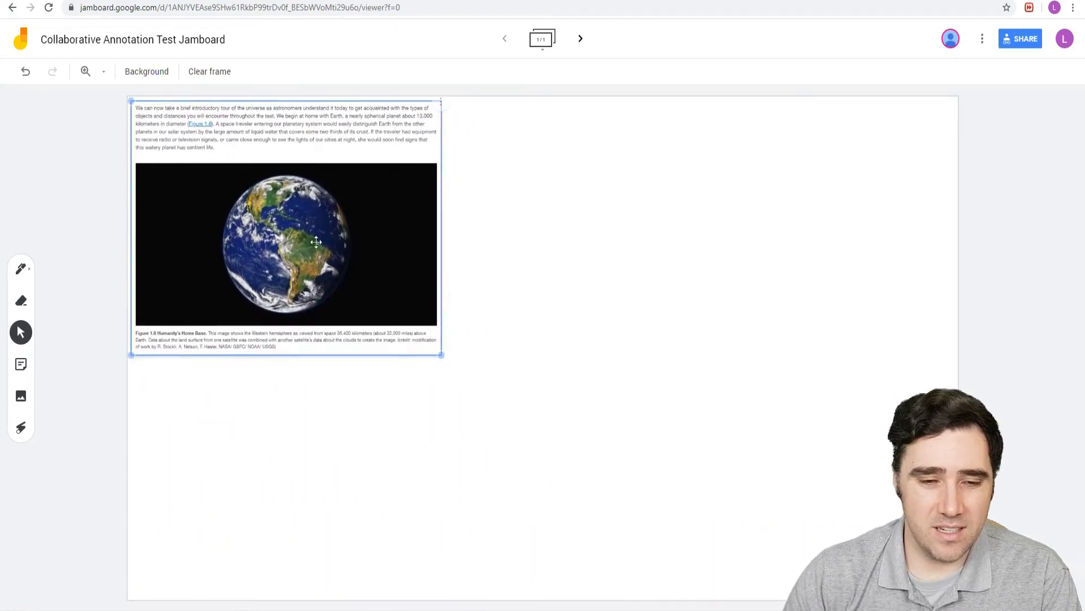
{"action": "left_click_drag", "start_coordinate": [442, 354], "coordinate": [609, 580]}
{"action": "left_click", "coordinate": [608, 580]}
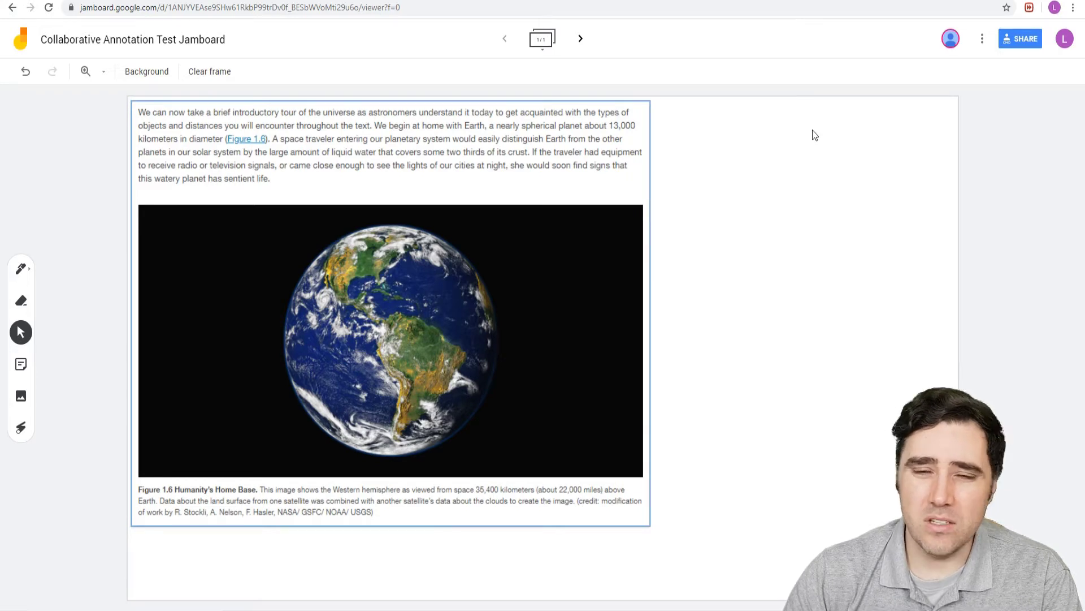
{"action": "left_click", "coordinate": [269, 218]}
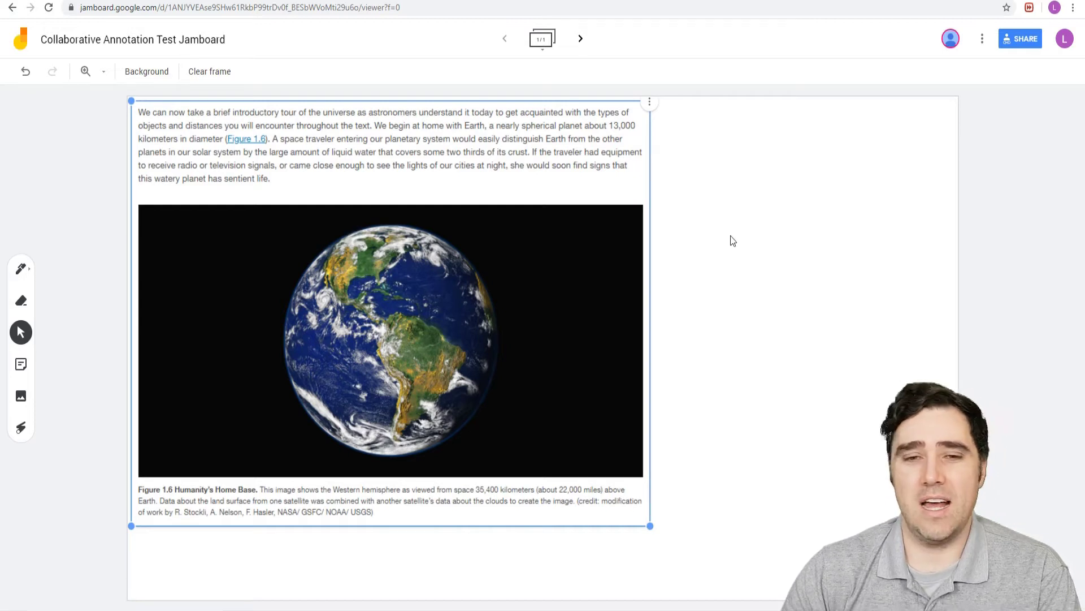
{"action": "left_click", "coordinate": [728, 251]}
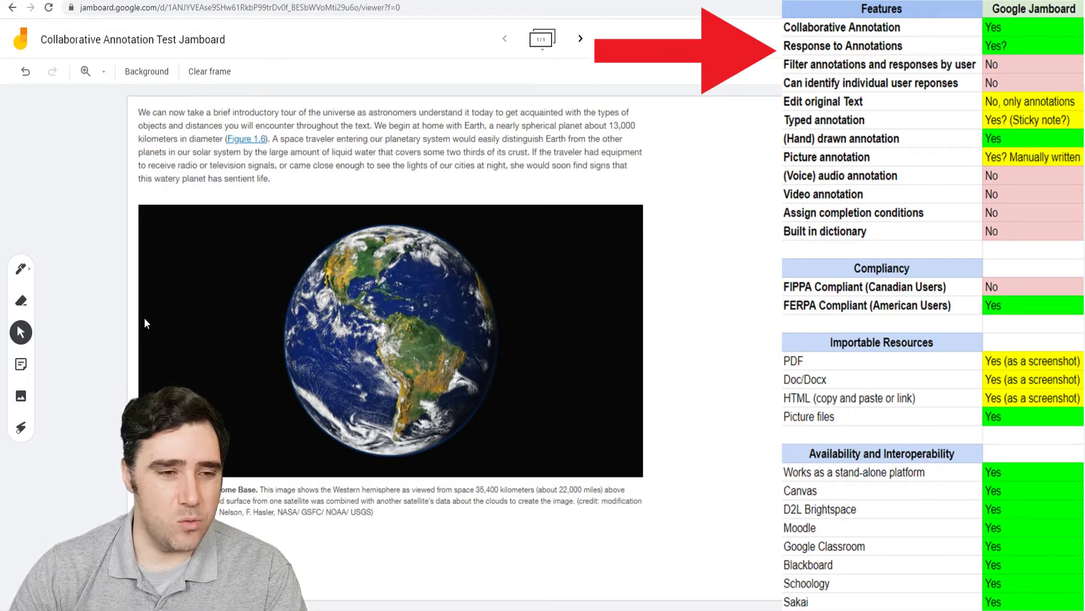
Step: With a blue pen, circle the space-traveller sentence and handwrite 'space' beside it
{"action": "left_click", "coordinate": [22, 271]}
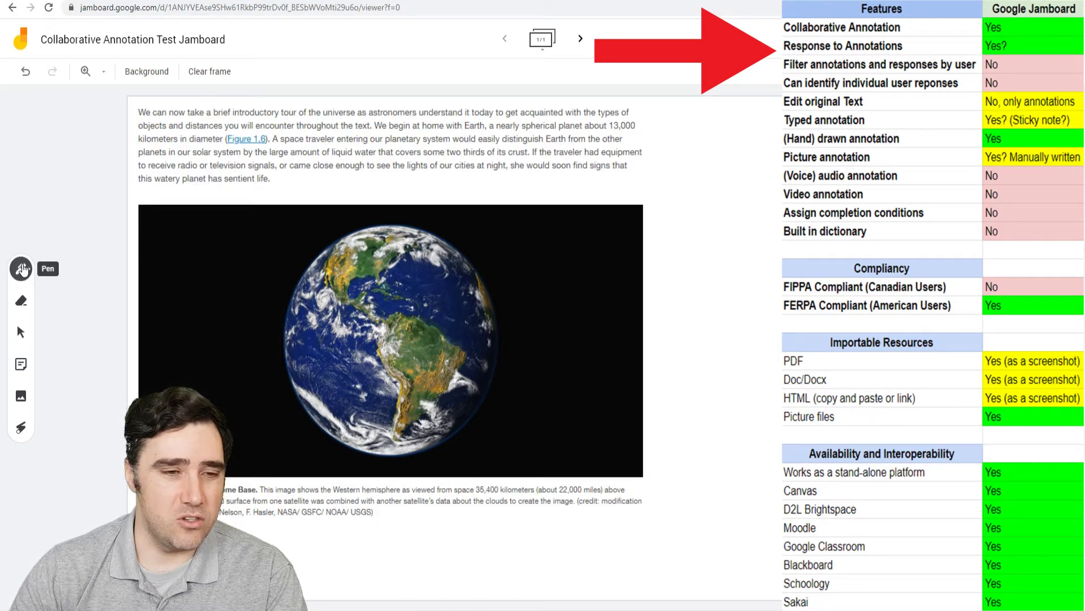
{"action": "left_click", "coordinate": [21, 268]}
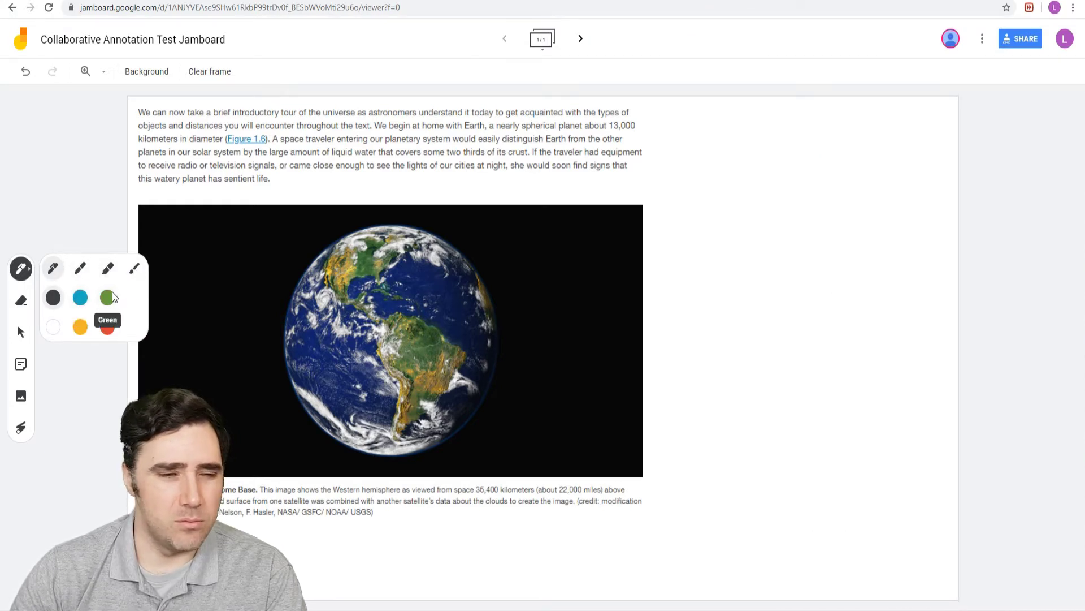
{"action": "left_click", "coordinate": [80, 298]}
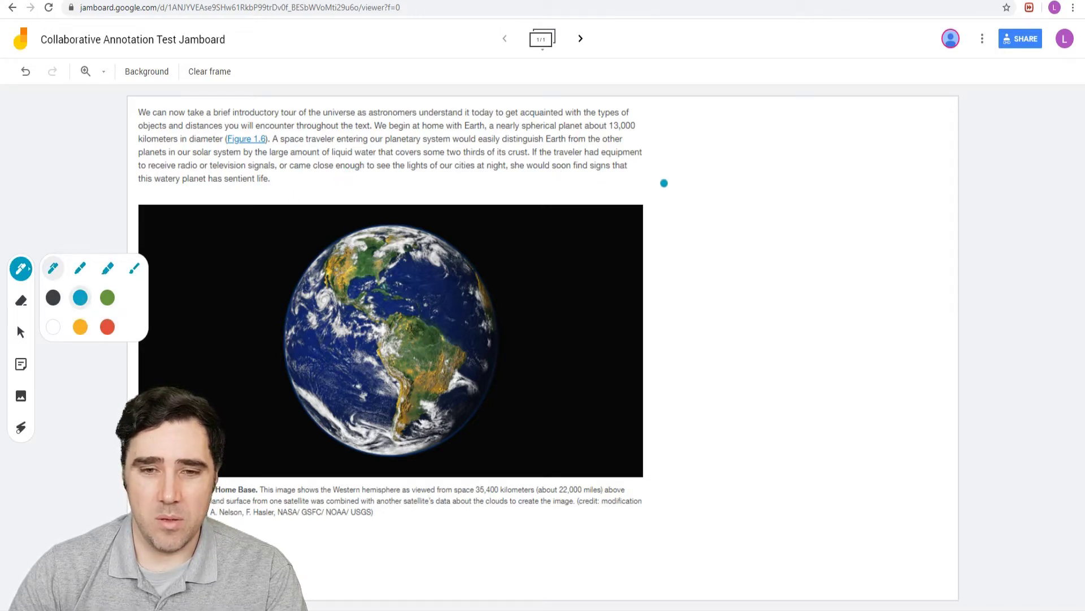
{"action": "mouse_move", "coordinate": [691, 170]}
{"action": "left_mouse_down"}
{"action": "mouse_move", "coordinate": [648, 140]}
{"action": "mouse_move", "coordinate": [368, 152]}
{"action": "mouse_move", "coordinate": [369, 128]}
{"action": "mouse_move", "coordinate": [554, 128]}
{"action": "mouse_move", "coordinate": [636, 146]}
{"action": "left_mouse_up"}
{"action": "left_click_drag", "start_coordinate": [706, 151], "coordinate": [720, 190]}
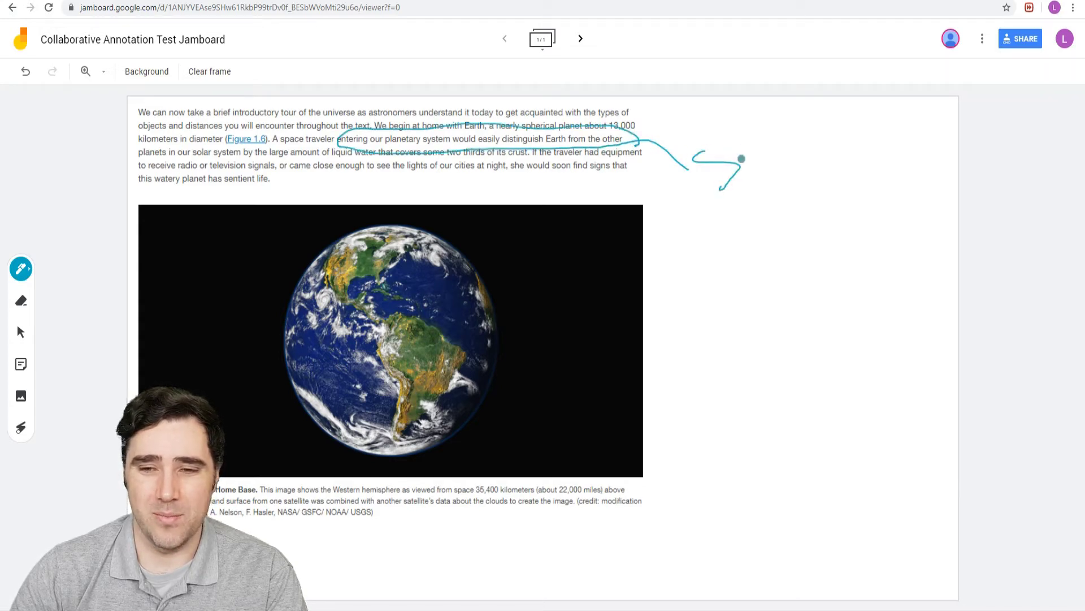
{"action": "mouse_move", "coordinate": [746, 153]}
{"action": "left_mouse_down"}
{"action": "mouse_move", "coordinate": [768, 150]}
{"action": "mouse_move", "coordinate": [753, 168]}
{"action": "mouse_move", "coordinate": [804, 154]}
{"action": "left_mouse_up"}
{"action": "mouse_move", "coordinate": [826, 139]}
{"action": "left_mouse_down"}
{"action": "mouse_move", "coordinate": [825, 152]}
{"action": "mouse_move", "coordinate": [832, 140]}
{"action": "mouse_move", "coordinate": [864, 149]}
{"action": "left_mouse_up"}
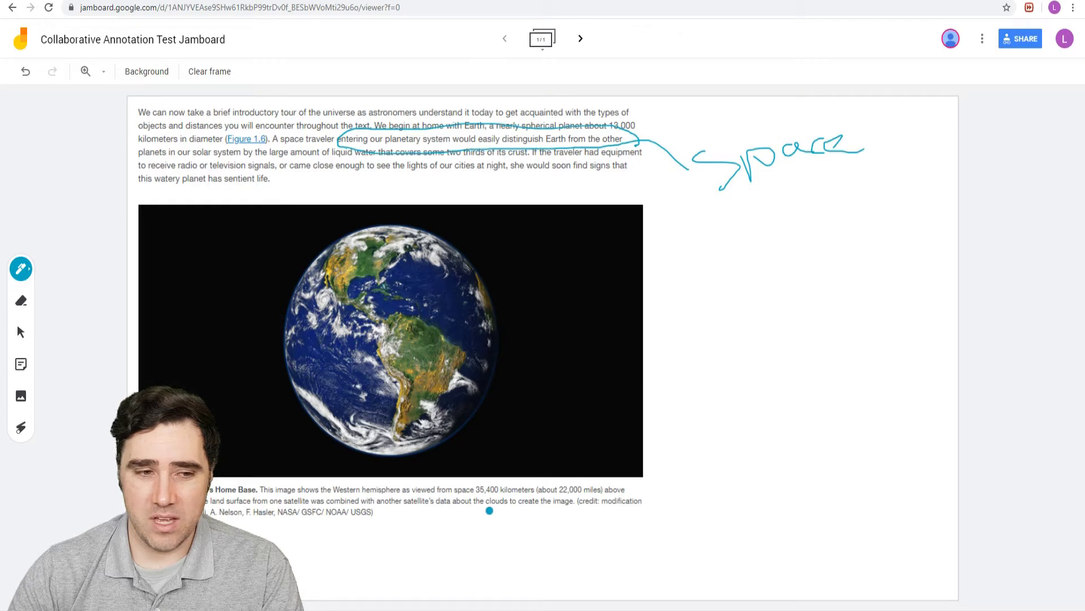
Step: Circle part of the figure caption in blue and highlight it in cyan
{"action": "mouse_move", "coordinate": [518, 511]}
{"action": "left_mouse_down"}
{"action": "mouse_move", "coordinate": [648, 494]}
{"action": "mouse_move", "coordinate": [527, 493]}
{"action": "left_mouse_up"}
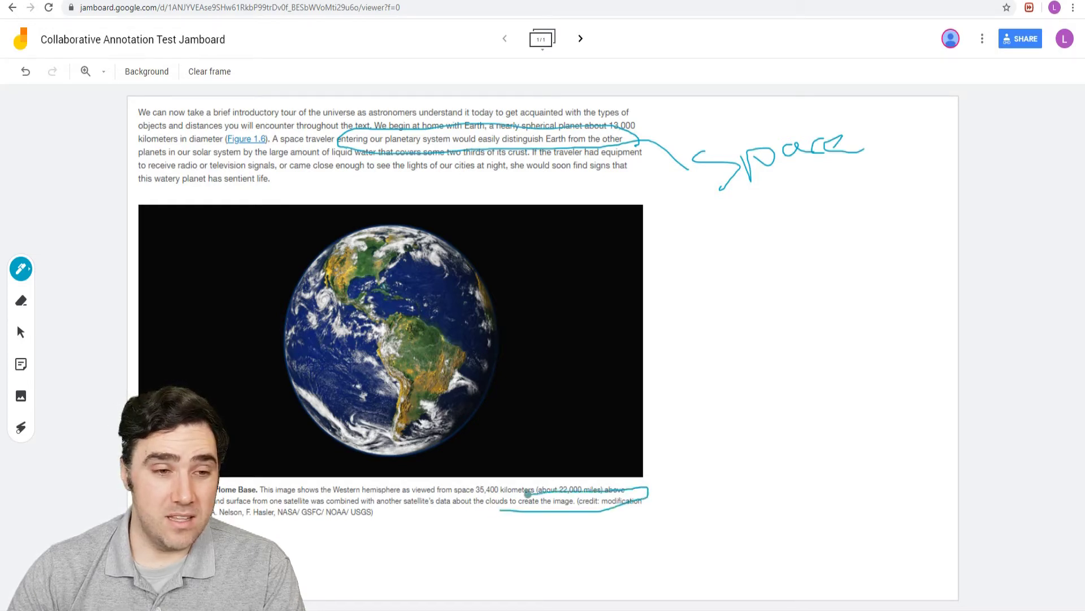
{"action": "left_click", "coordinate": [21, 269]}
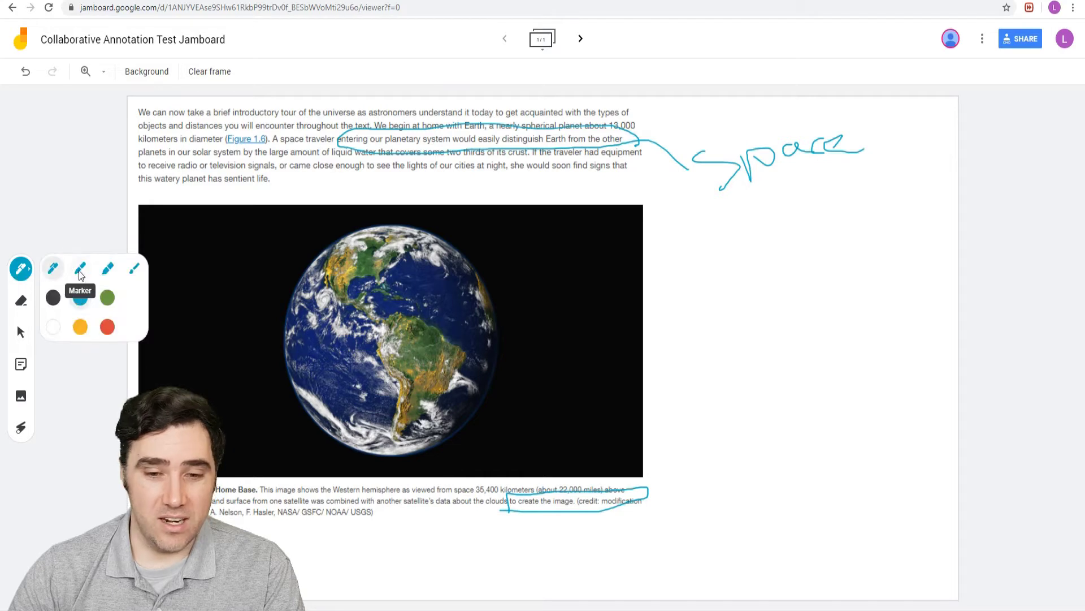
{"action": "left_click", "coordinate": [108, 269]}
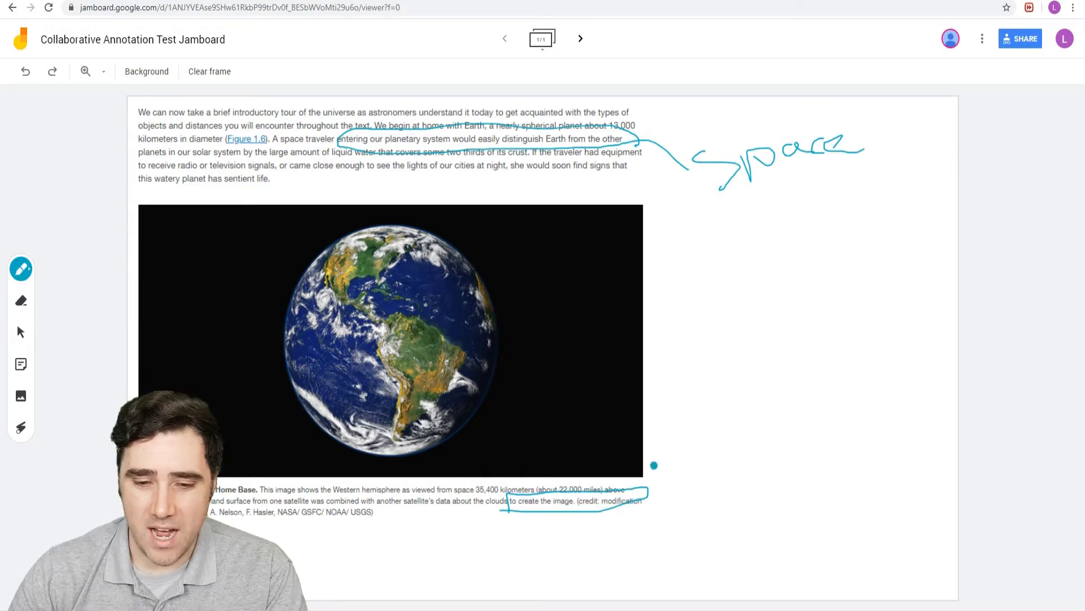
{"action": "left_click_drag", "start_coordinate": [523, 501], "coordinate": [616, 501]}
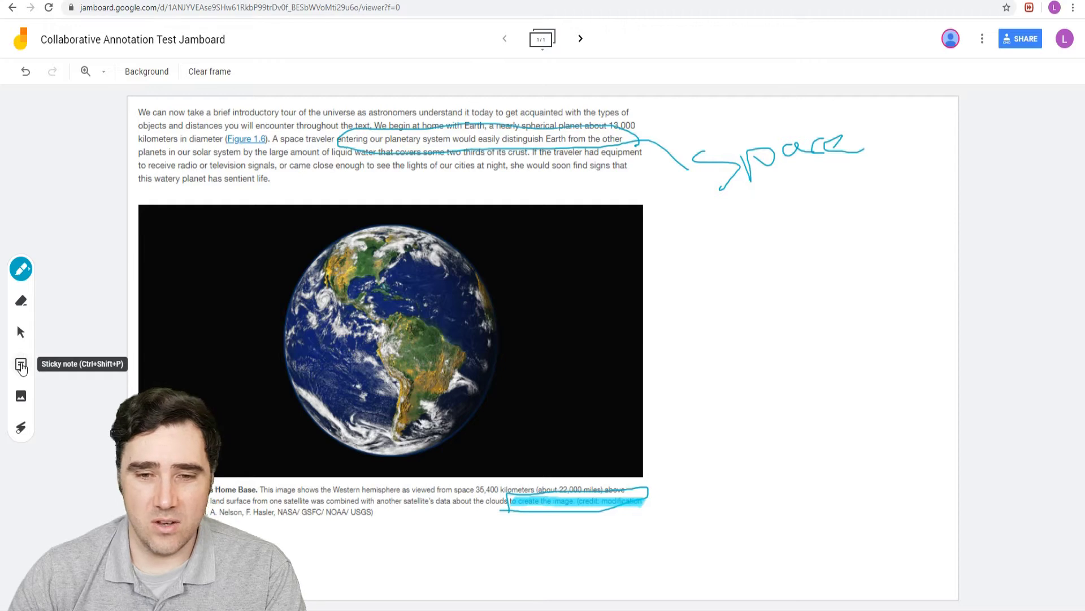
{"action": "left_click", "coordinate": [21, 364]}
Step: Add a yellow 'Ooh space!' sticky note beside the Earth image's lower-right corner
{"action": "type", "text": "Oo"}
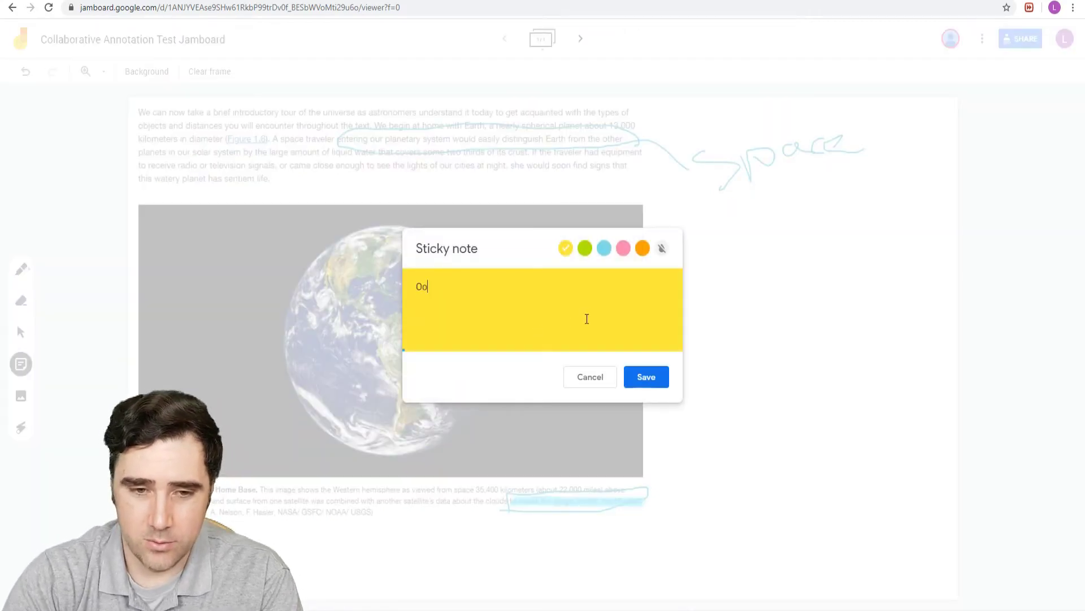
{"action": "type", "text": "h space!"}
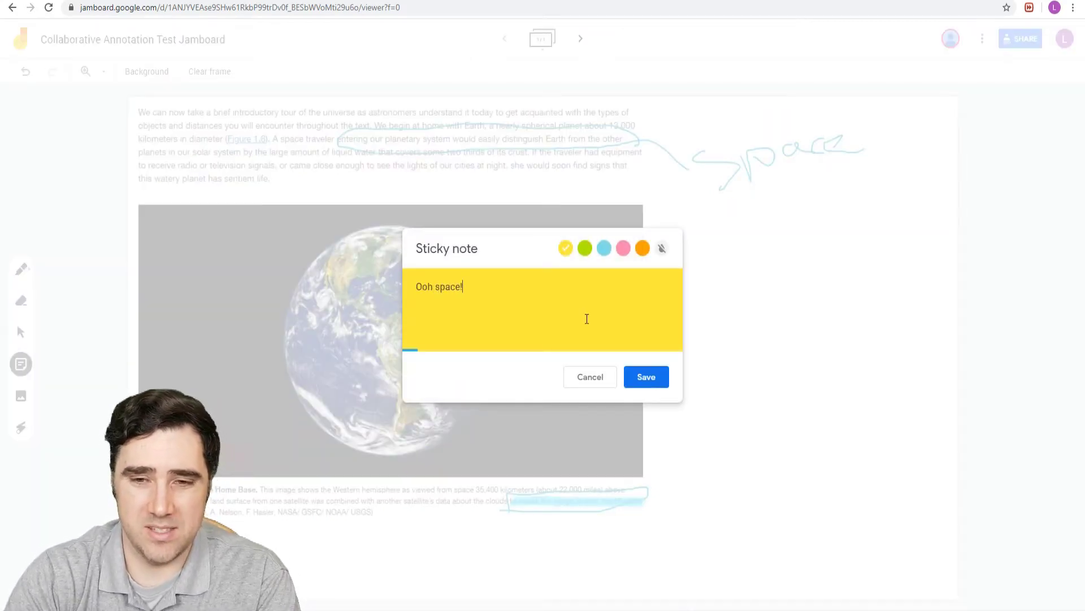
{"action": "left_click", "coordinate": [651, 376]}
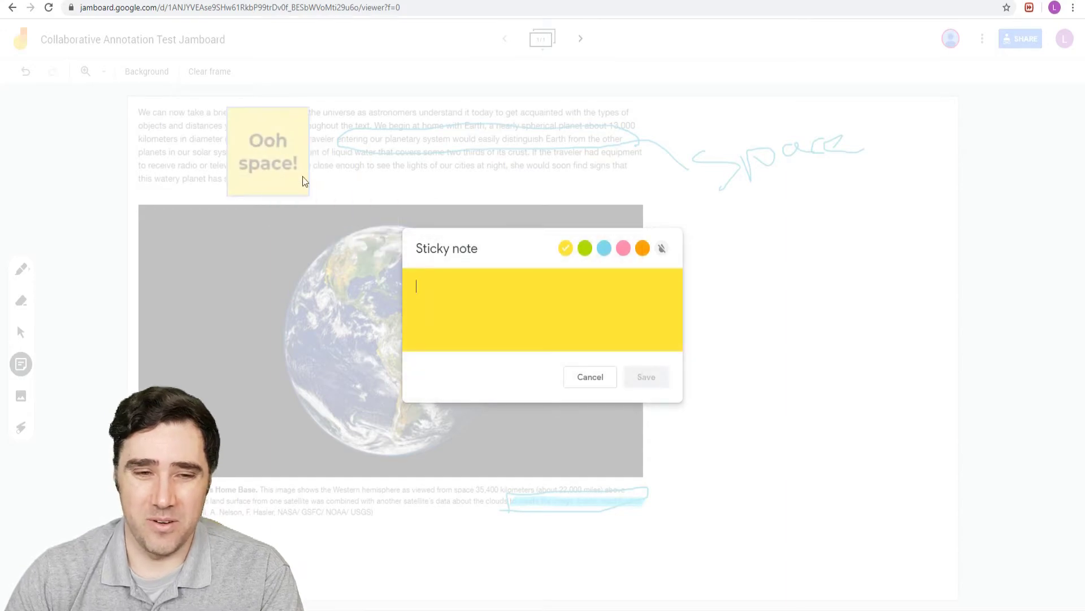
{"action": "left_click", "coordinate": [588, 376]}
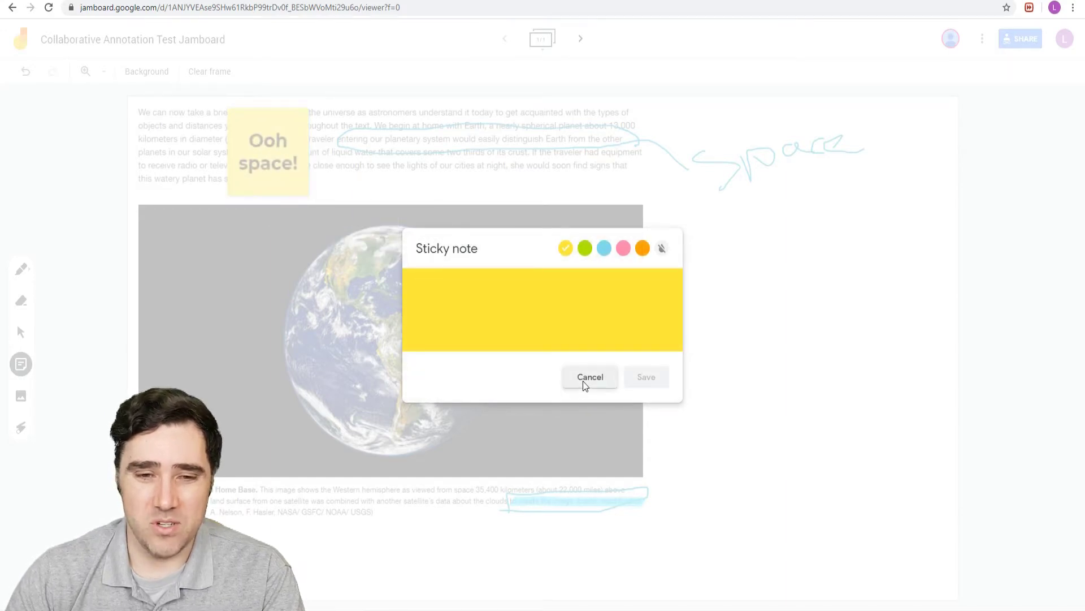
{"action": "left_click_drag", "start_coordinate": [315, 151], "coordinate": [739, 484]}
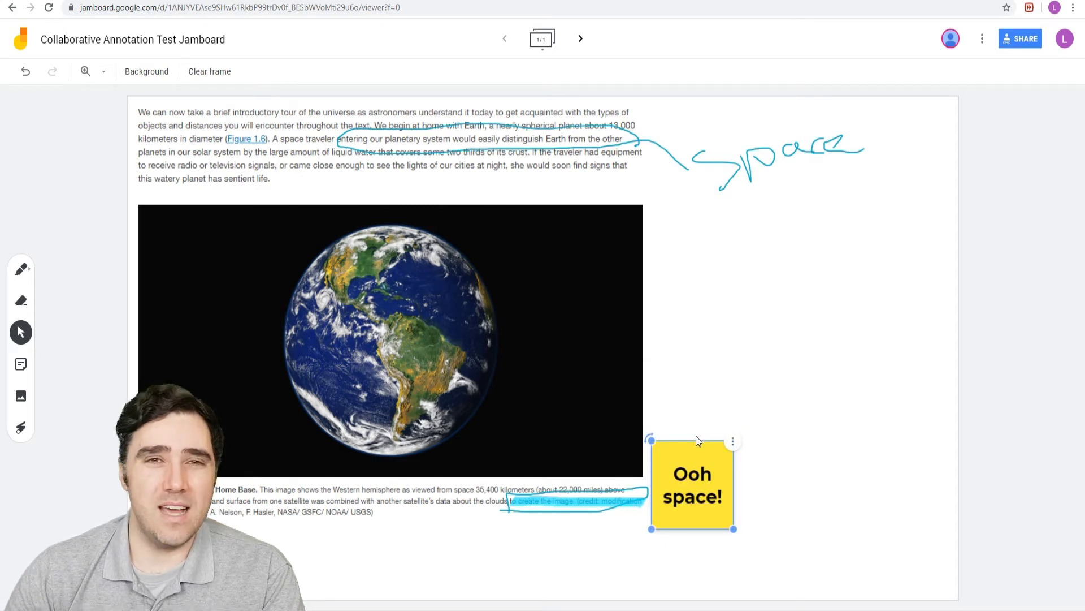
{"action": "left_click", "coordinate": [697, 436]}
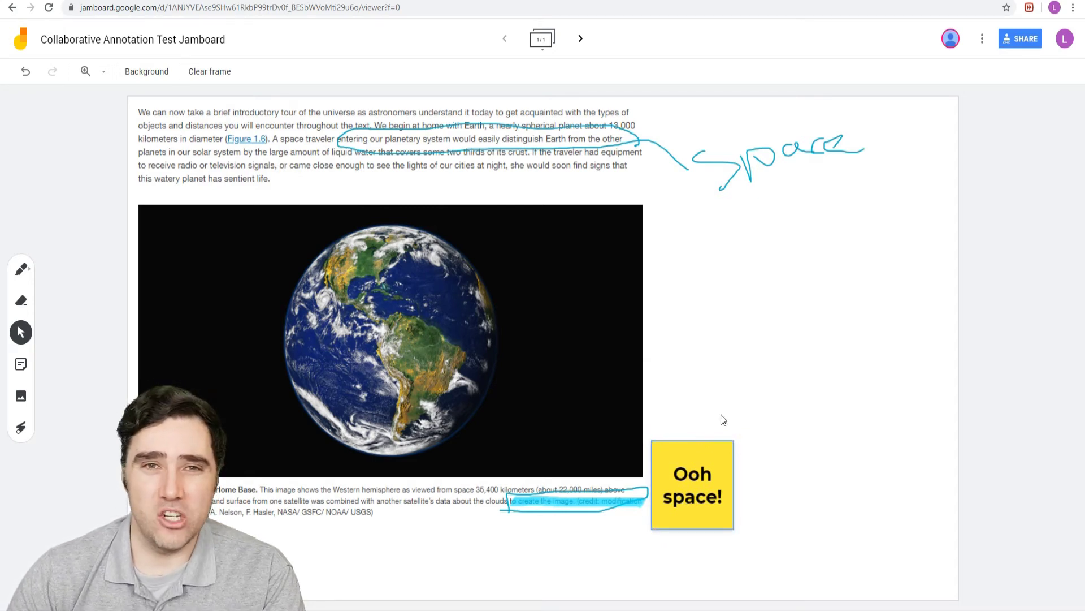
Step: Dismiss the image upload window, then shift the Earth snip slightly up and left
{"action": "left_click", "coordinate": [20, 398]}
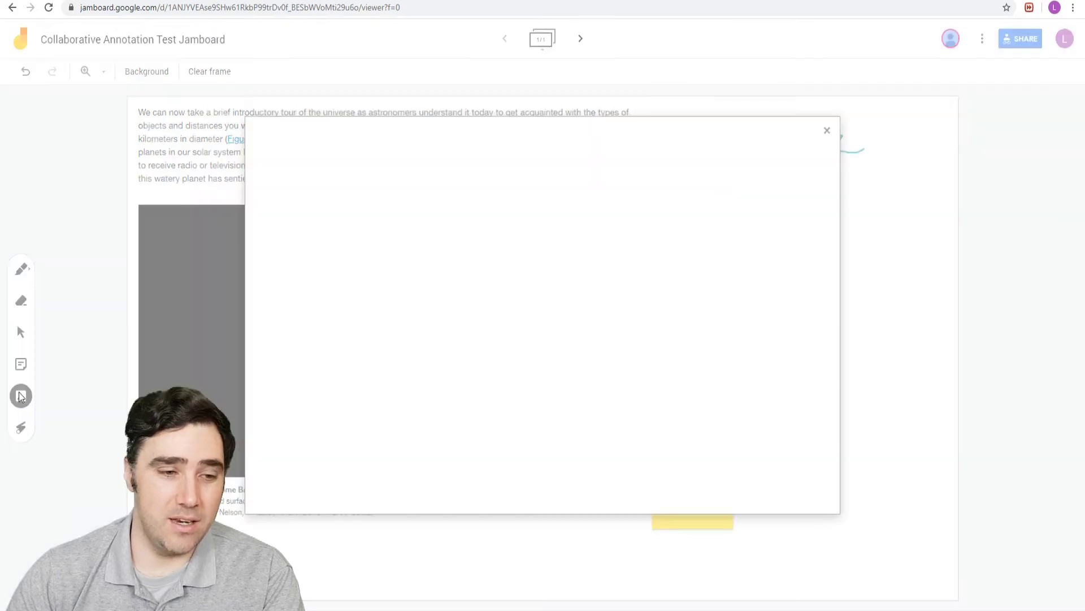
{"action": "left_click", "coordinate": [830, 136]}
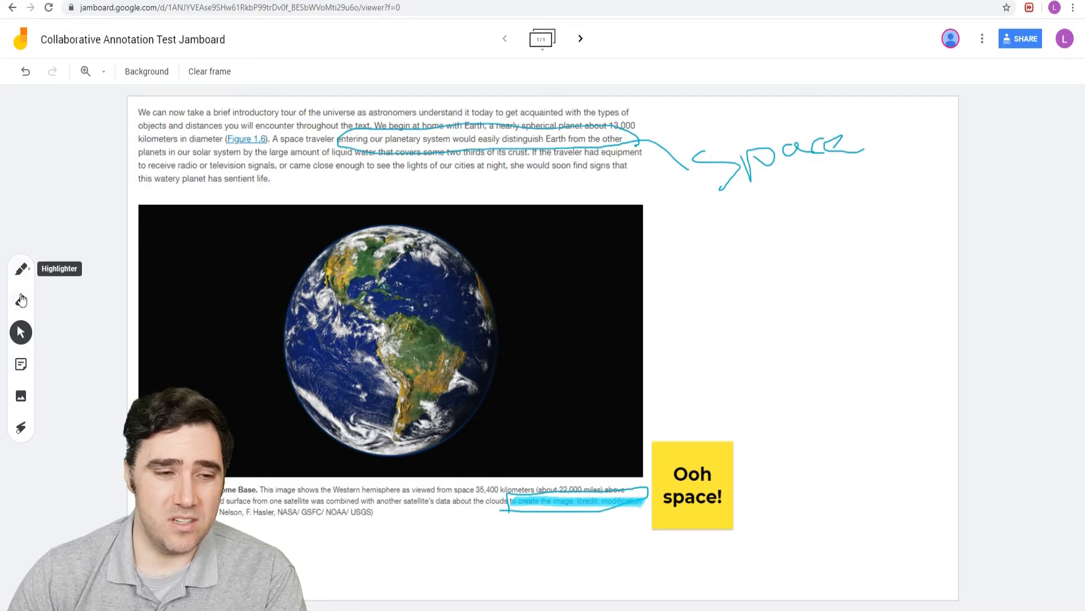
{"action": "left_click", "coordinate": [298, 315]}
{"action": "mouse_move", "coordinate": [514, 358]}
{"action": "left_mouse_down"}
{"action": "mouse_move", "coordinate": [494, 366]}
{"action": "mouse_move", "coordinate": [509, 351]}
{"action": "left_mouse_up"}
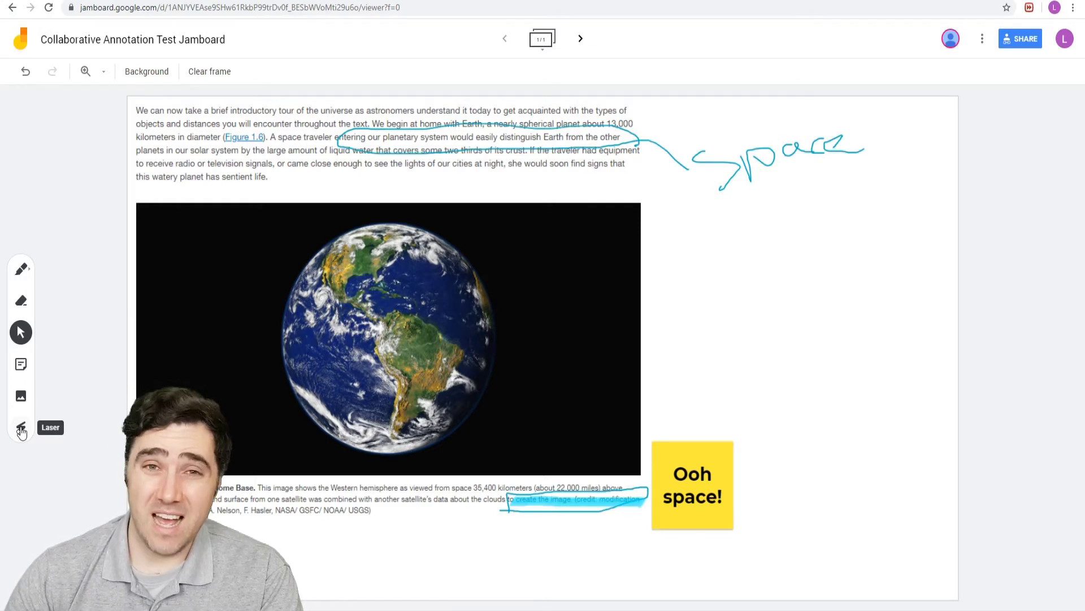
{"action": "left_click", "coordinate": [22, 431]}
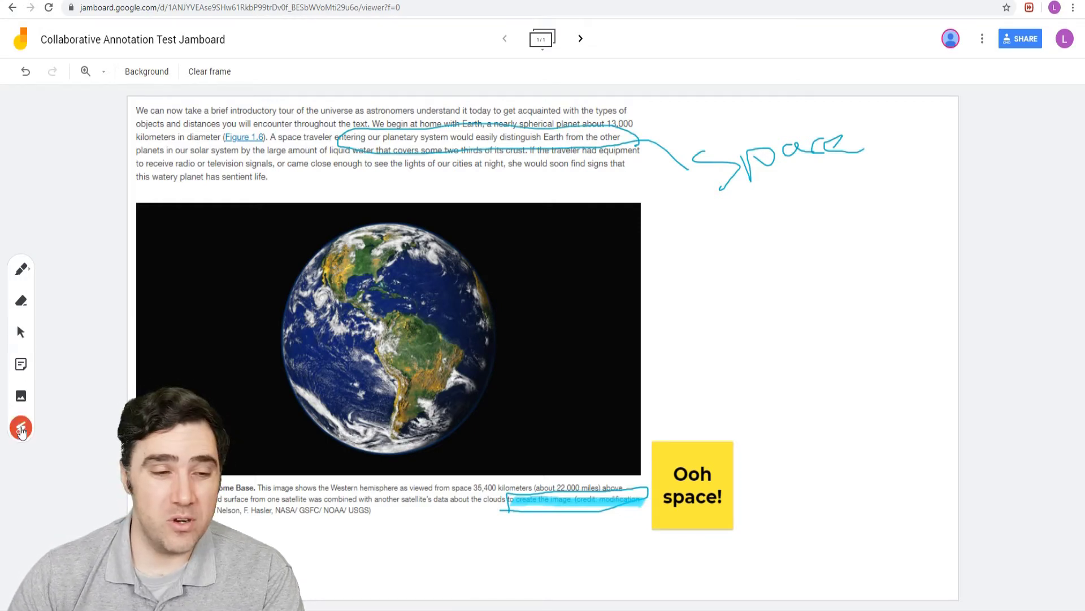
{"action": "left_click_drag", "start_coordinate": [518, 173], "coordinate": [644, 151]}
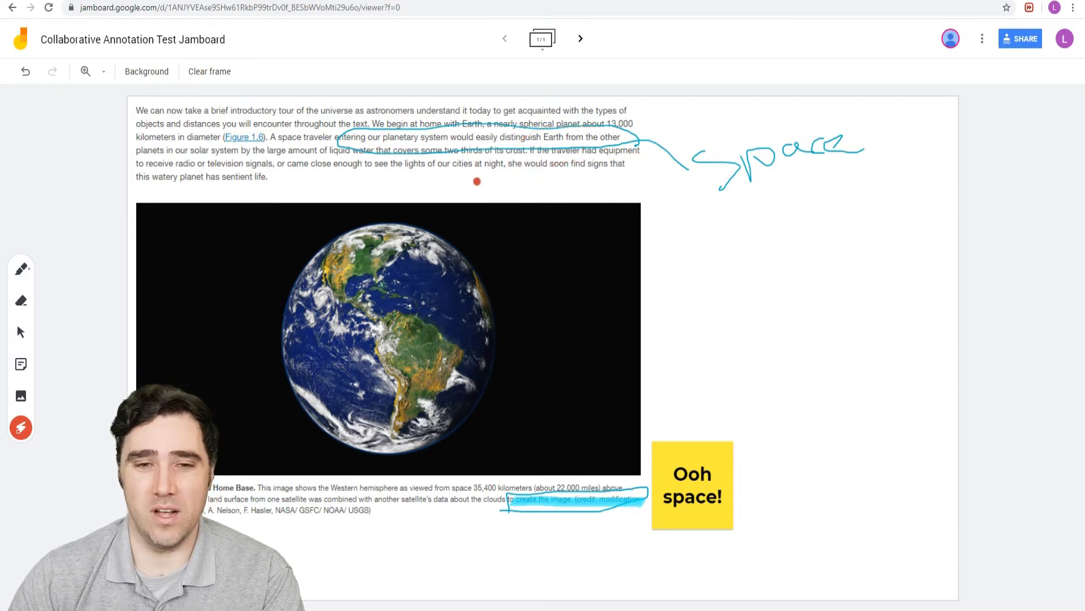
{"action": "mouse_move", "coordinate": [484, 179]}
{"action": "left_mouse_down"}
{"action": "mouse_move", "coordinate": [520, 130]}
{"action": "mouse_move", "coordinate": [475, 178]}
{"action": "mouse_move", "coordinate": [509, 136]}
{"action": "mouse_move", "coordinate": [545, 179]}
{"action": "mouse_move", "coordinate": [641, 154]}
{"action": "left_mouse_up"}
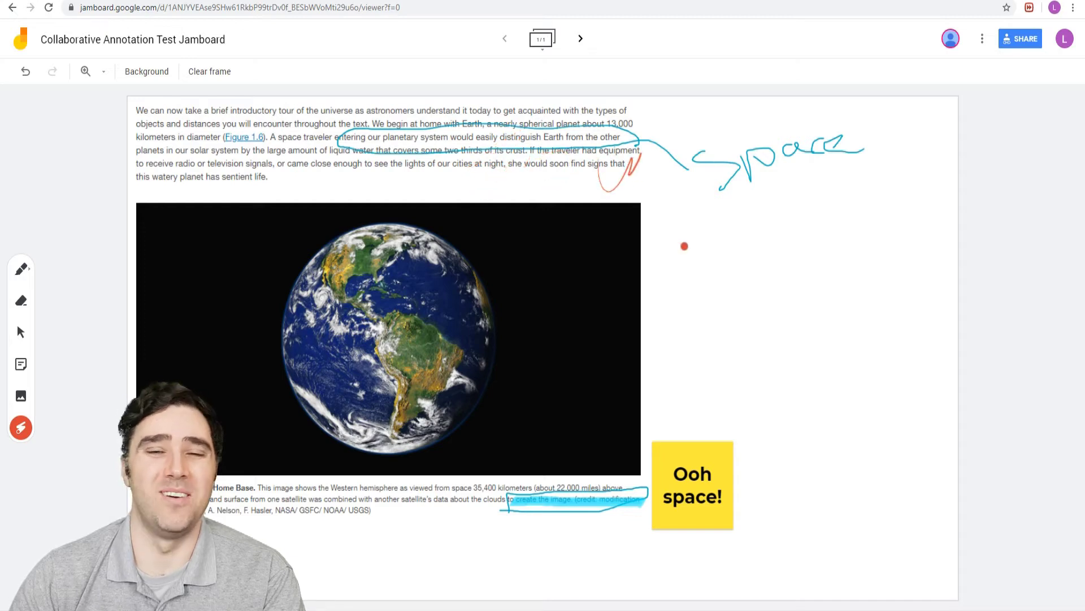
{"action": "mouse_move", "coordinate": [371, 183]}
{"action": "left_mouse_down"}
{"action": "mouse_move", "coordinate": [610, 169]}
{"action": "mouse_move", "coordinate": [320, 110]}
{"action": "mouse_move", "coordinate": [344, 192]}
{"action": "mouse_move", "coordinate": [435, 173]}
{"action": "left_mouse_up"}
{"action": "mouse_move", "coordinate": [440, 312]}
{"action": "left_mouse_down"}
{"action": "mouse_move", "coordinate": [381, 328]}
{"action": "mouse_move", "coordinate": [407, 306]}
{"action": "mouse_move", "coordinate": [417, 320]}
{"action": "left_mouse_up"}
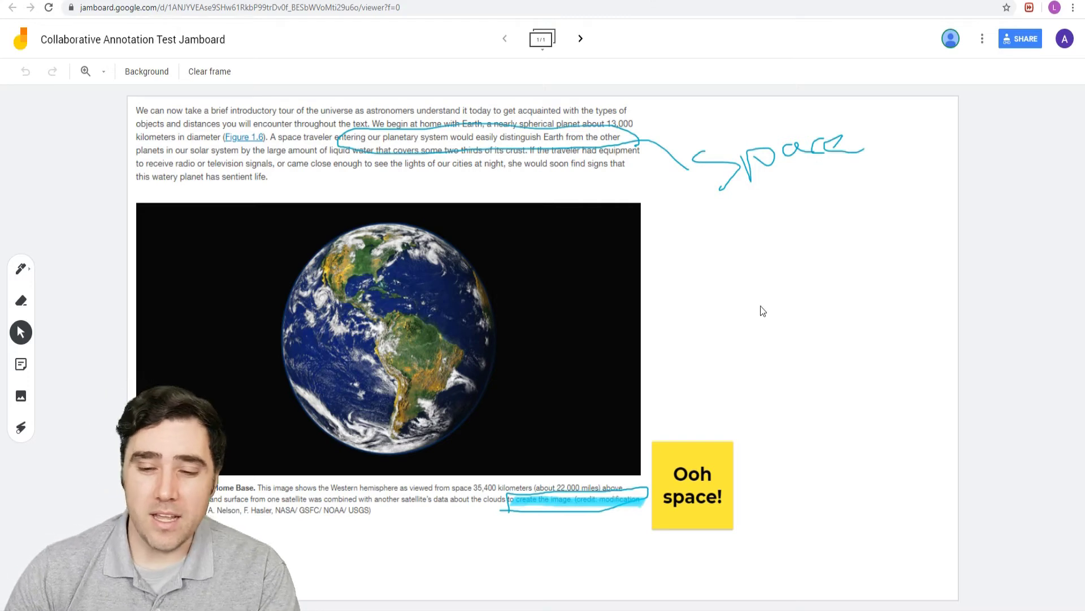
Step: Switch the pen to red and circle the planetary system sentence
{"action": "left_click", "coordinate": [703, 454]}
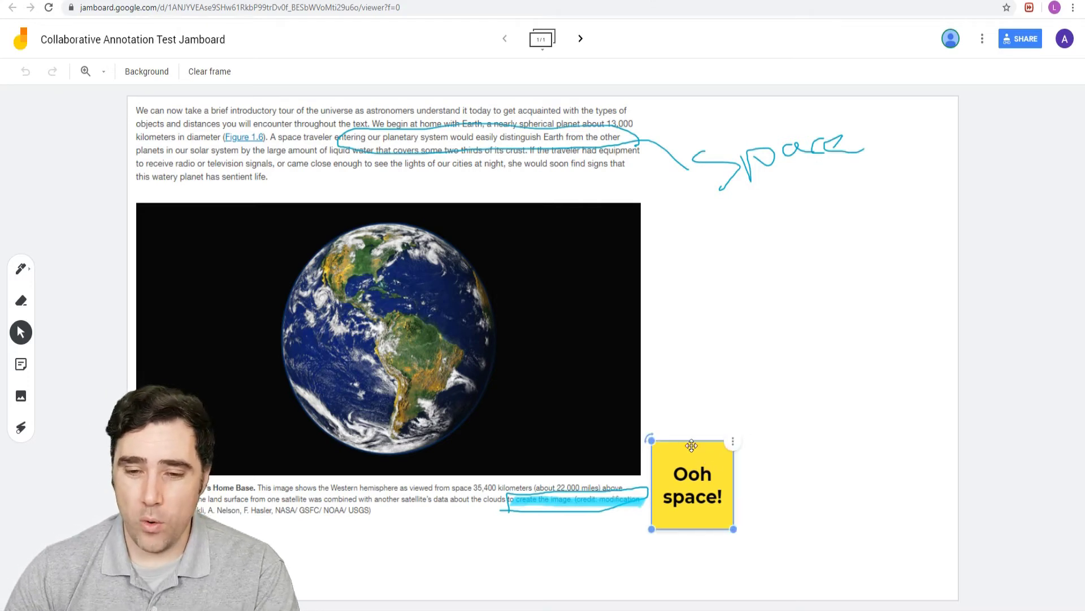
{"action": "left_click", "coordinate": [558, 506]}
{"action": "left_click", "coordinate": [588, 553]}
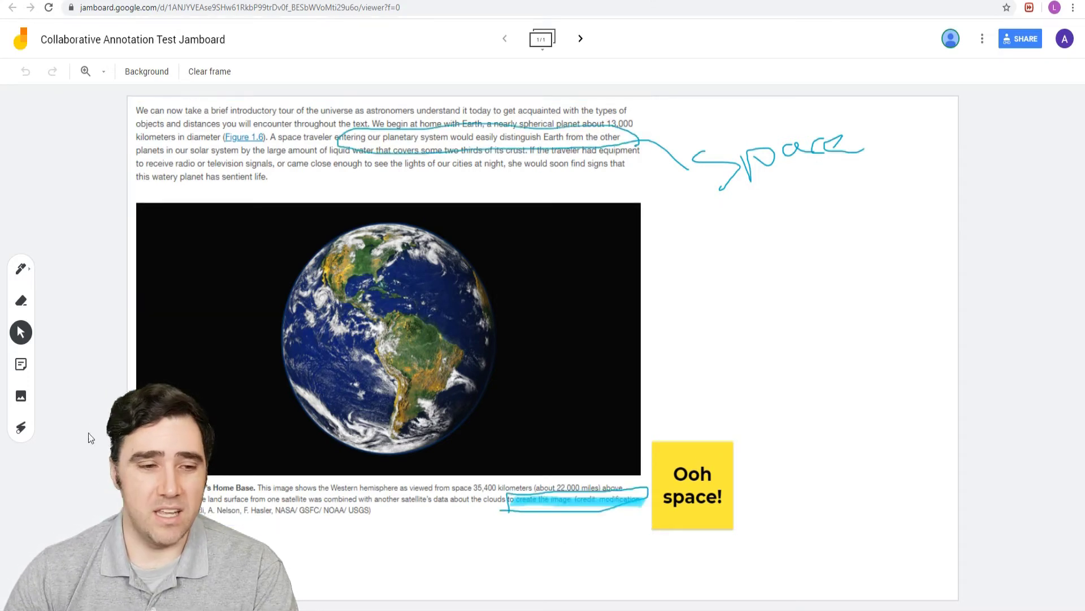
{"action": "left_click", "coordinate": [22, 270]}
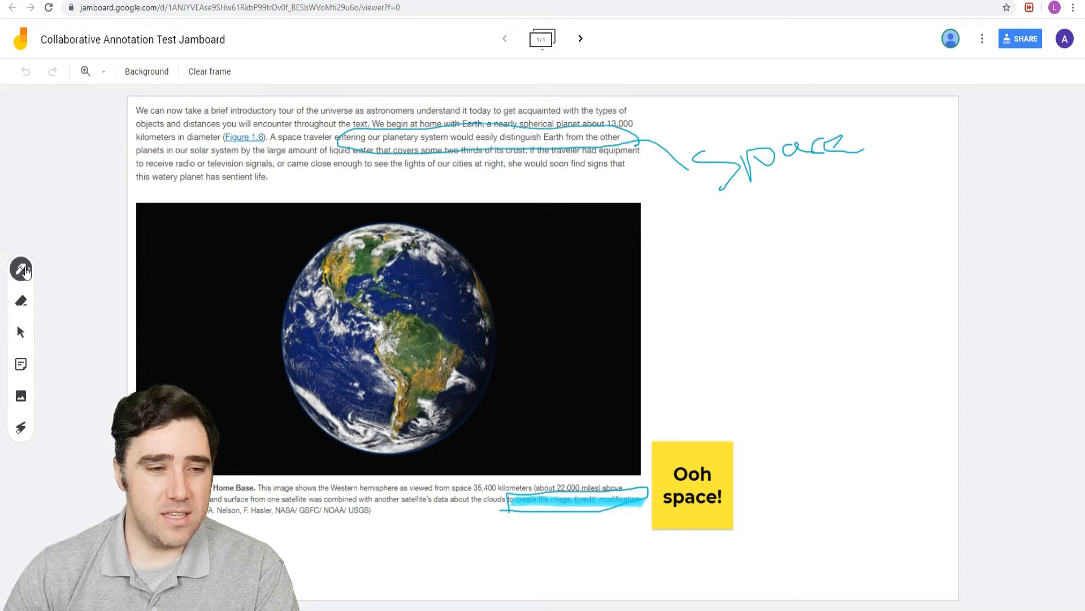
{"action": "left_click", "coordinate": [23, 270]}
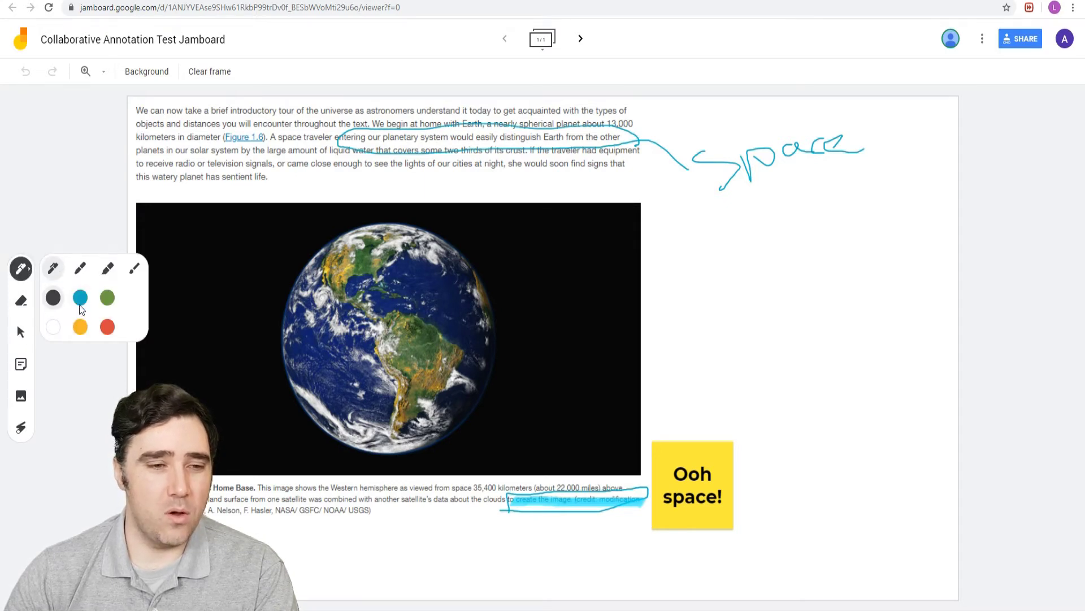
{"action": "left_click", "coordinate": [107, 327]}
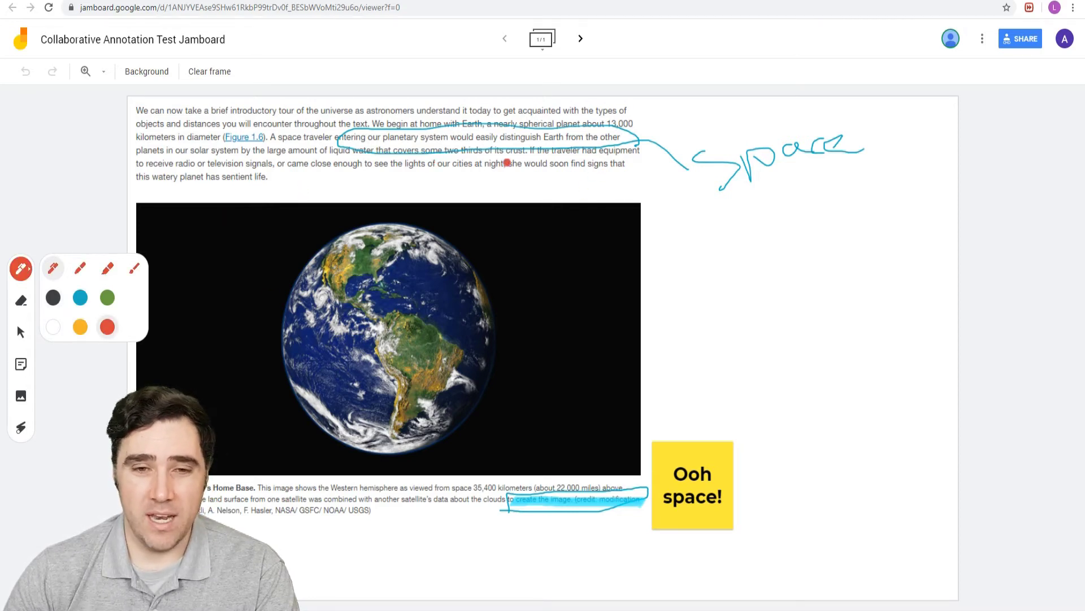
{"action": "mouse_move", "coordinate": [375, 152]}
{"action": "left_mouse_down"}
{"action": "mouse_move", "coordinate": [517, 146]}
{"action": "mouse_move", "coordinate": [619, 117]}
{"action": "mouse_move", "coordinate": [461, 130]}
{"action": "mouse_move", "coordinate": [378, 169]}
{"action": "left_mouse_up"}
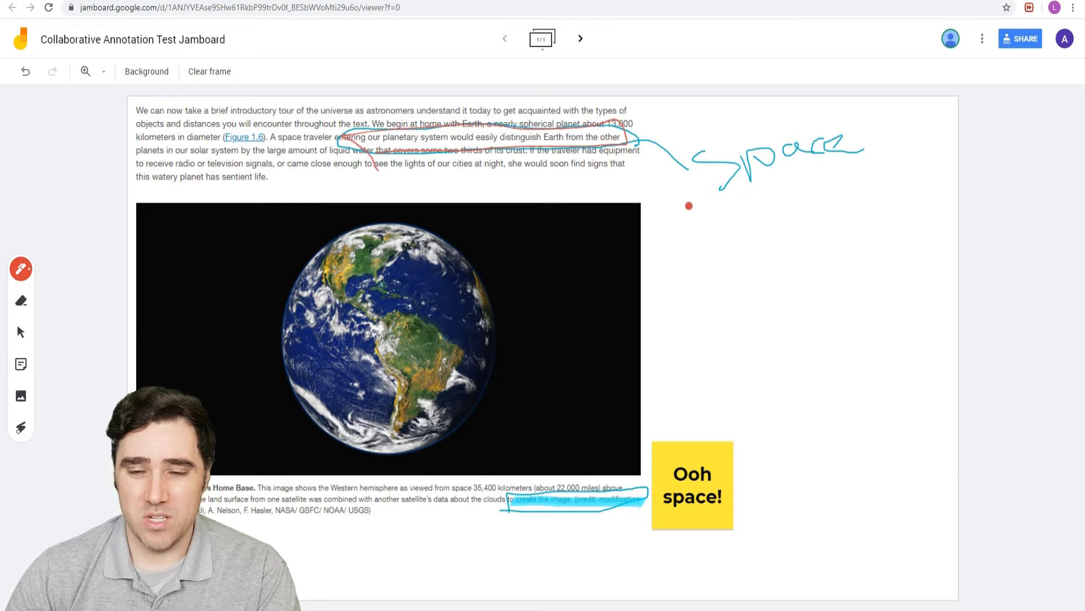
Step: Handwrite 'wow' and 'good!' in red to the right of the Earth picture
{"action": "mouse_move", "coordinate": [688, 214]}
{"action": "left_mouse_down"}
{"action": "mouse_move", "coordinate": [723, 232]}
{"action": "mouse_move", "coordinate": [762, 211]}
{"action": "mouse_move", "coordinate": [820, 234]}
{"action": "mouse_move", "coordinate": [859, 201]}
{"action": "left_mouse_up"}
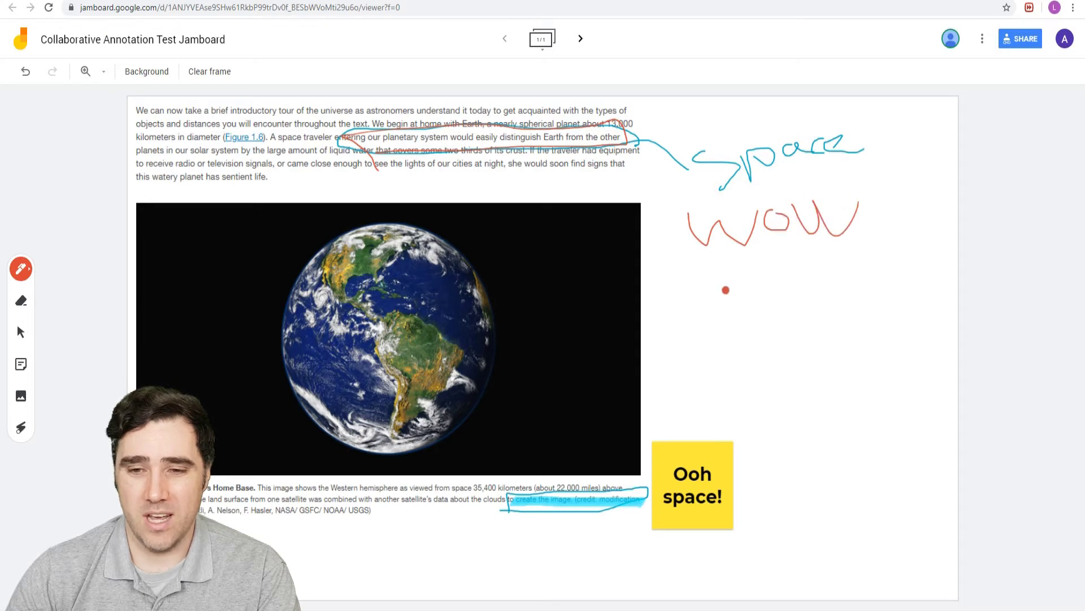
{"action": "left_click_drag", "start_coordinate": [752, 273], "coordinate": [772, 328]}
{"action": "mouse_move", "coordinate": [799, 284]}
{"action": "left_mouse_down"}
{"action": "mouse_move", "coordinate": [776, 291]}
{"action": "mouse_move", "coordinate": [803, 279]}
{"action": "mouse_move", "coordinate": [815, 292]}
{"action": "mouse_move", "coordinate": [885, 294]}
{"action": "left_mouse_up"}
{"action": "mouse_move", "coordinate": [890, 270]}
{"action": "left_mouse_down"}
{"action": "mouse_move", "coordinate": [892, 283]}
{"action": "mouse_move", "coordinate": [915, 263]}
{"action": "mouse_move", "coordinate": [940, 272]}
{"action": "mouse_move", "coordinate": [944, 252]}
{"action": "left_mouse_up"}
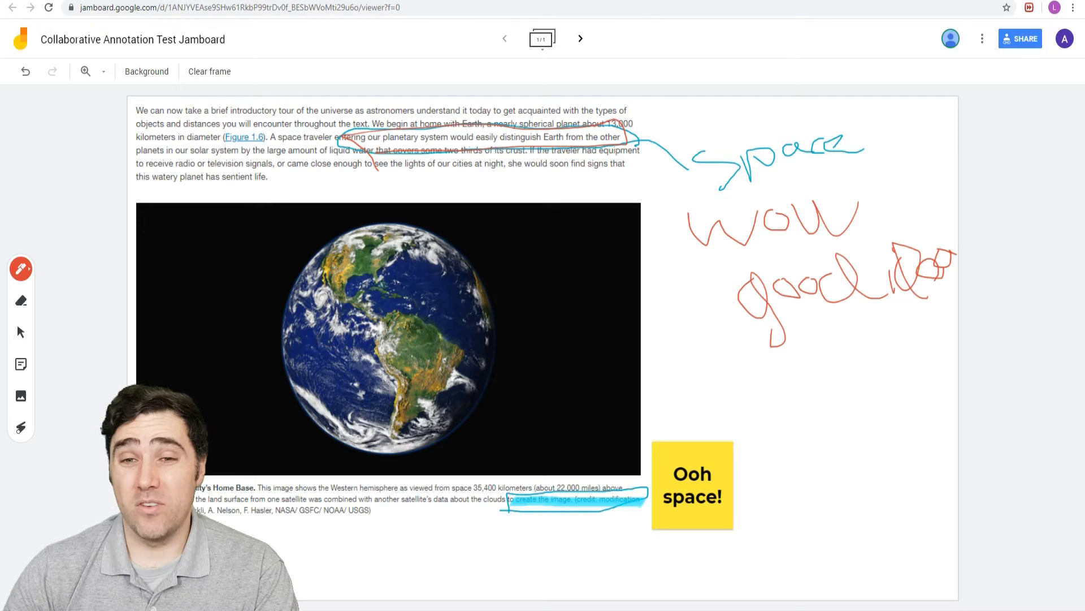
{"action": "key", "text": "alt+Tab"}
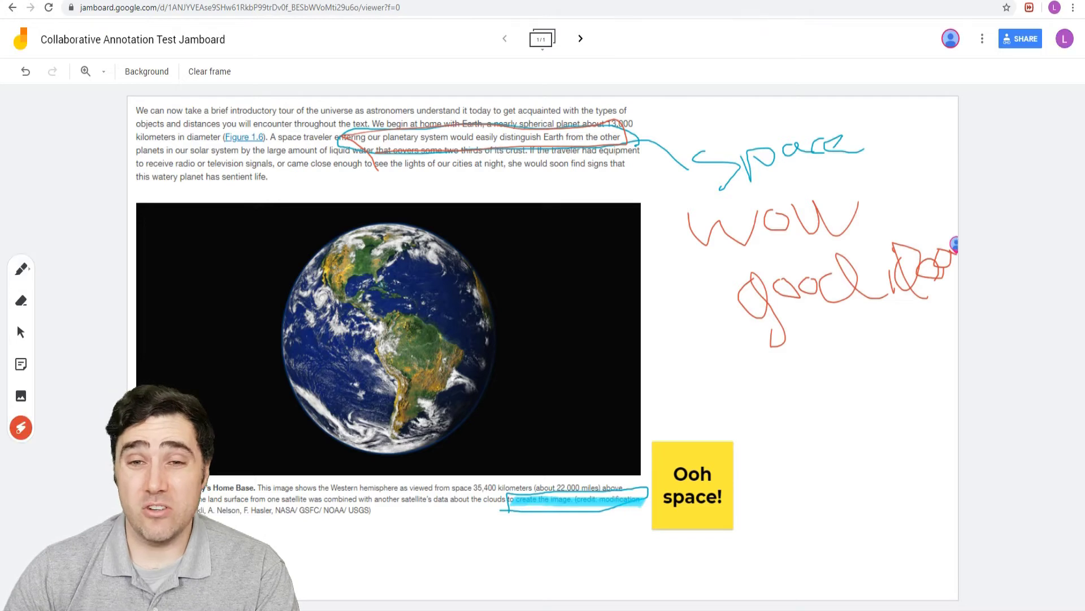
Step: Draw a cyan stroke across the red 'wow', then erase its middle, leaving the two w's
{"action": "left_click", "coordinate": [21, 332]}
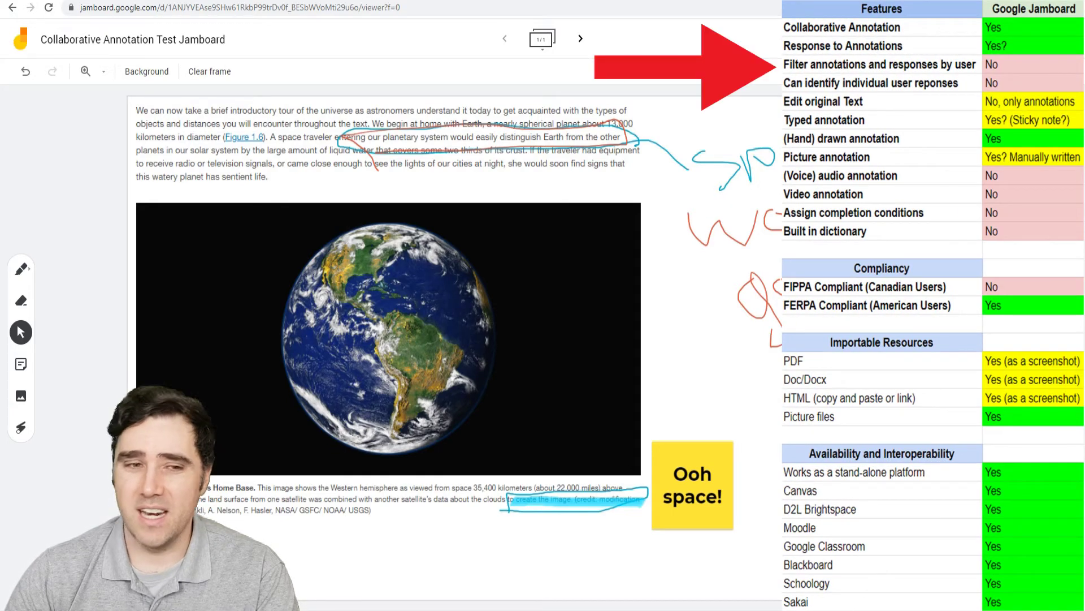
{"action": "left_click", "coordinate": [21, 269]}
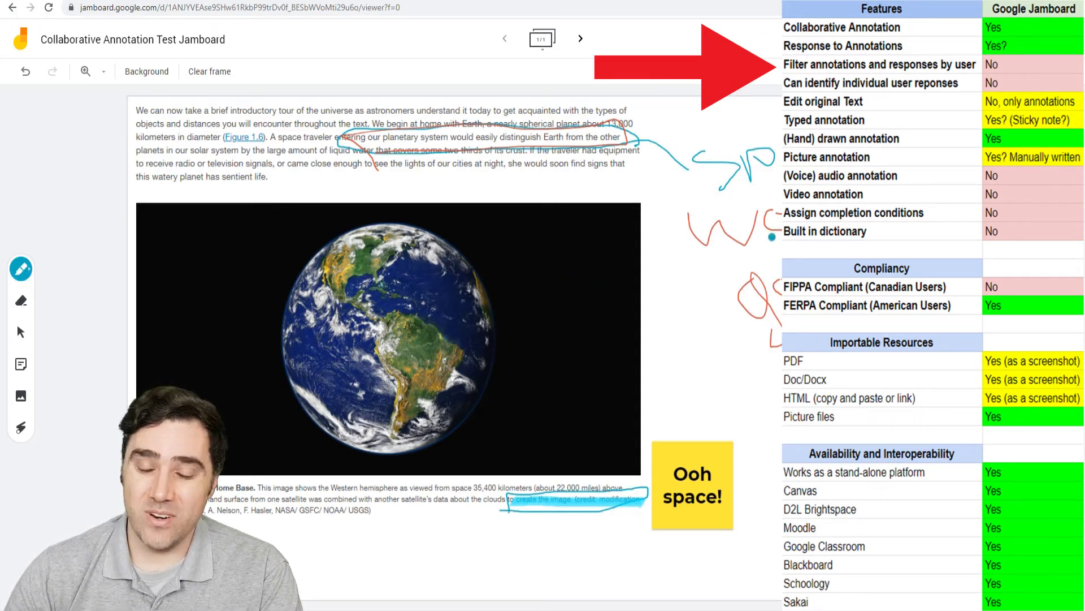
{"action": "mouse_move", "coordinate": [772, 210]}
{"action": "left_mouse_down"}
{"action": "mouse_move", "coordinate": [765, 221]}
{"action": "mouse_move", "coordinate": [782, 228]}
{"action": "left_mouse_up"}
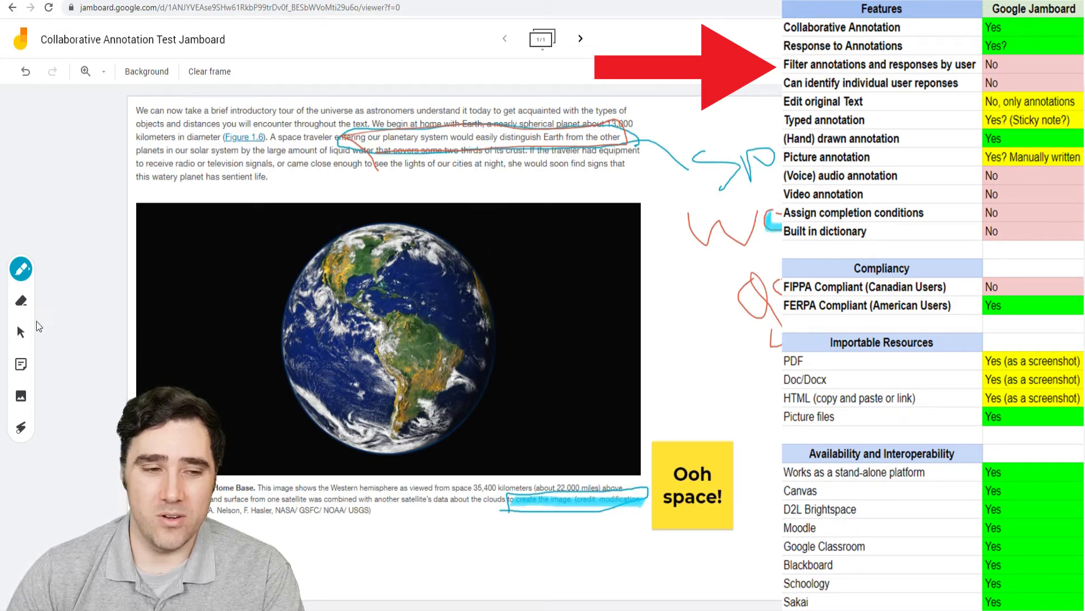
{"action": "left_click", "coordinate": [21, 300]}
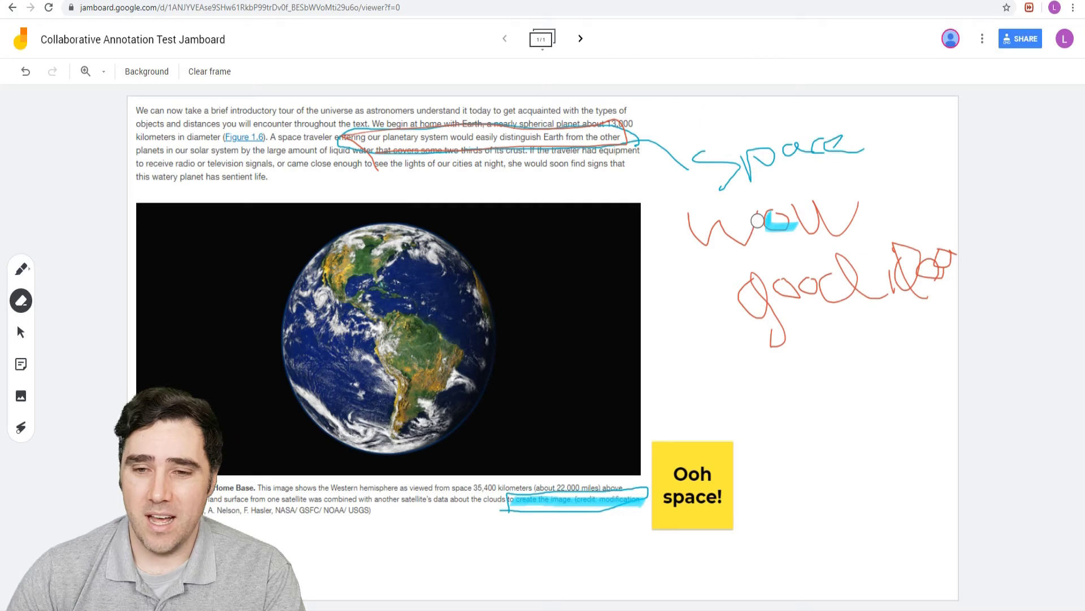
{"action": "mouse_move", "coordinate": [758, 219]}
{"action": "left_mouse_down"}
{"action": "mouse_move", "coordinate": [753, 244]}
{"action": "mouse_move", "coordinate": [788, 227]}
{"action": "mouse_move", "coordinate": [774, 212]}
{"action": "mouse_move", "coordinate": [795, 227]}
{"action": "left_mouse_up"}
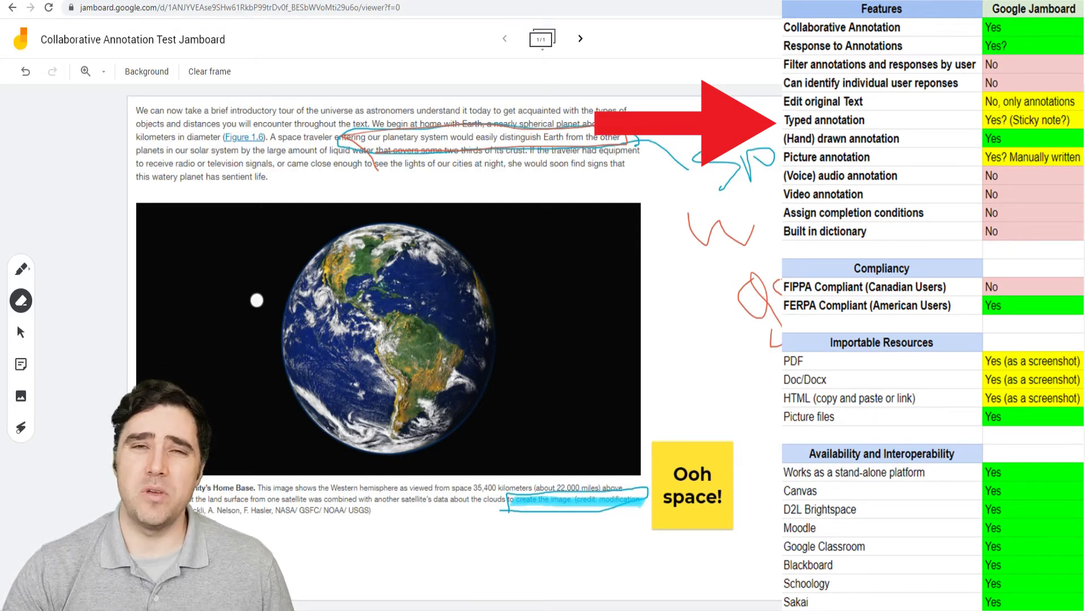
Step: Highlight 'she would soon find signs that' in cyan and handwrite 'bananas' beneath it
{"action": "left_click", "coordinate": [21, 269]}
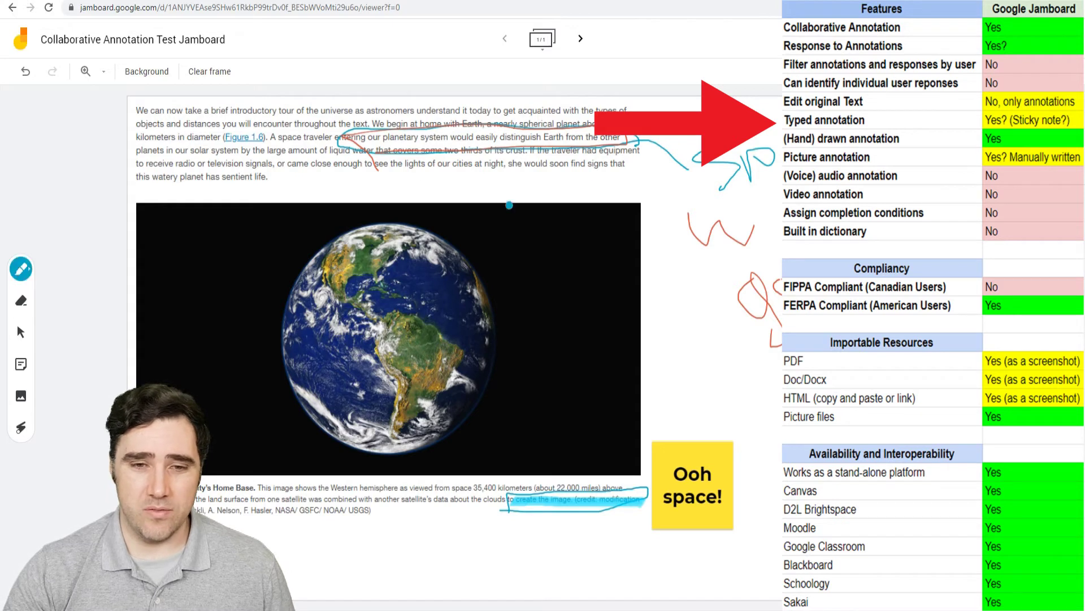
{"action": "mouse_move", "coordinate": [506, 174]}
{"action": "left_mouse_down"}
{"action": "mouse_move", "coordinate": [598, 176]}
{"action": "mouse_move", "coordinate": [629, 163]}
{"action": "mouse_move", "coordinate": [512, 163]}
{"action": "left_mouse_up"}
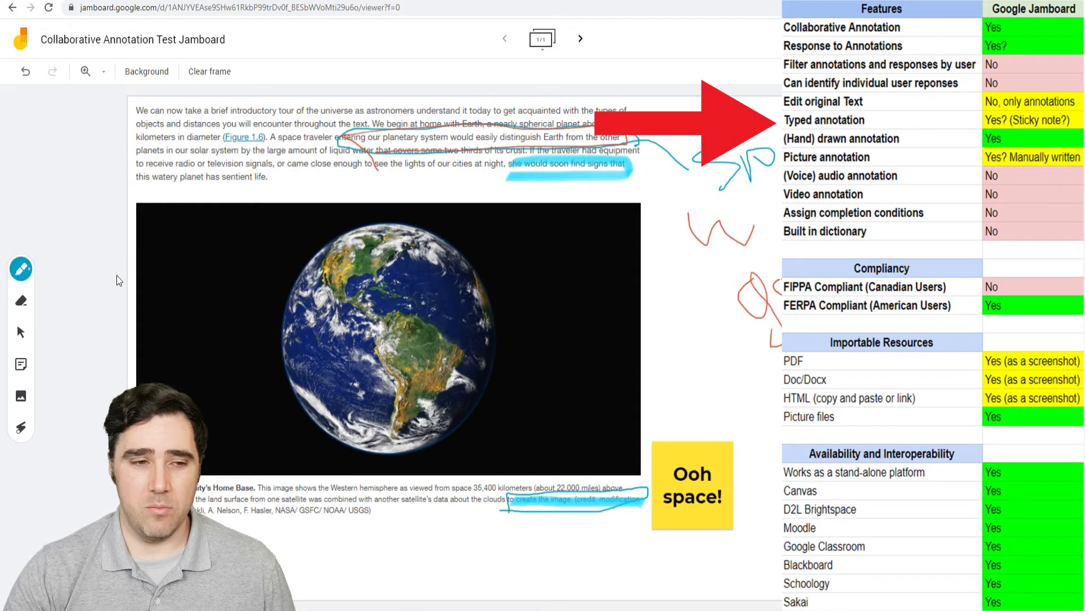
{"action": "left_click", "coordinate": [19, 271]}
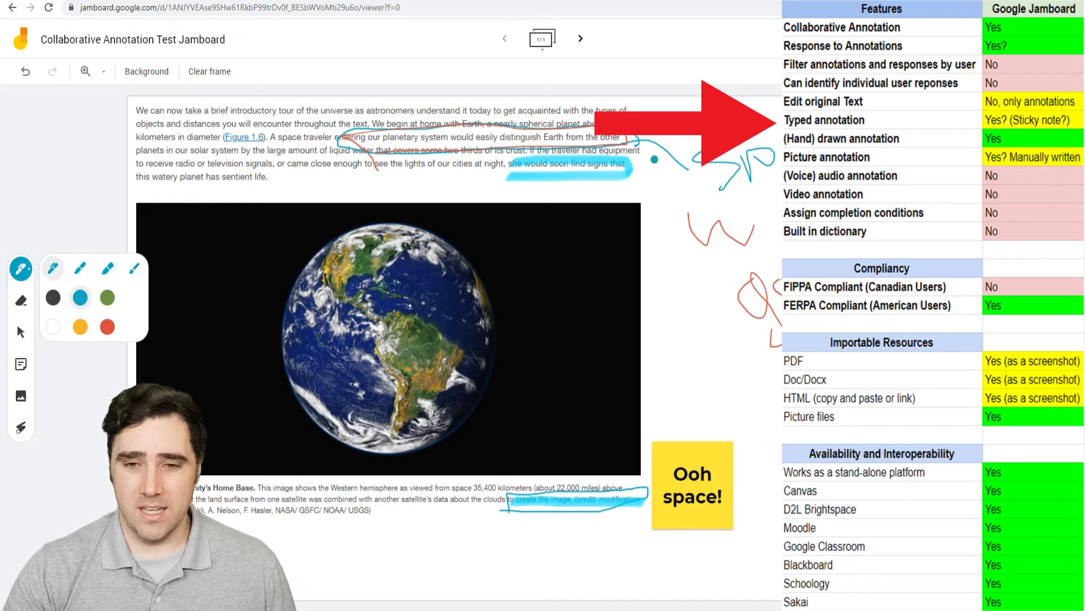
{"action": "mouse_move", "coordinate": [643, 171]}
{"action": "left_mouse_down"}
{"action": "mouse_move", "coordinate": [642, 181]}
{"action": "mouse_move", "coordinate": [694, 195]}
{"action": "left_mouse_up"}
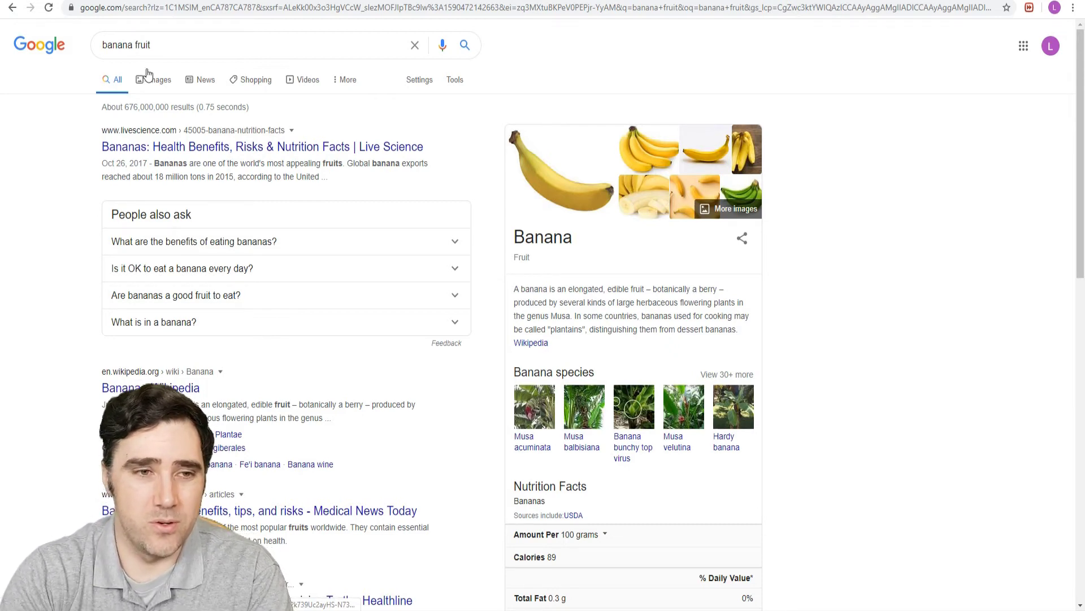
Step: Copy the first picture from the 'banana fruit' image results and return to Jamboard
{"action": "left_click", "coordinate": [148, 78]}
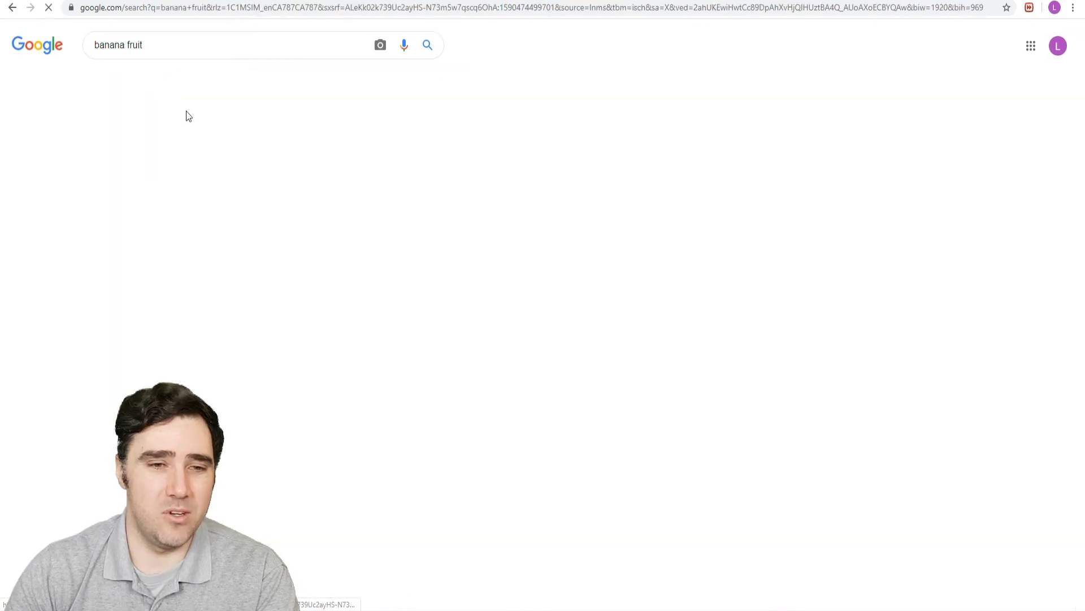
{"action": "right_click", "coordinate": [69, 208]}
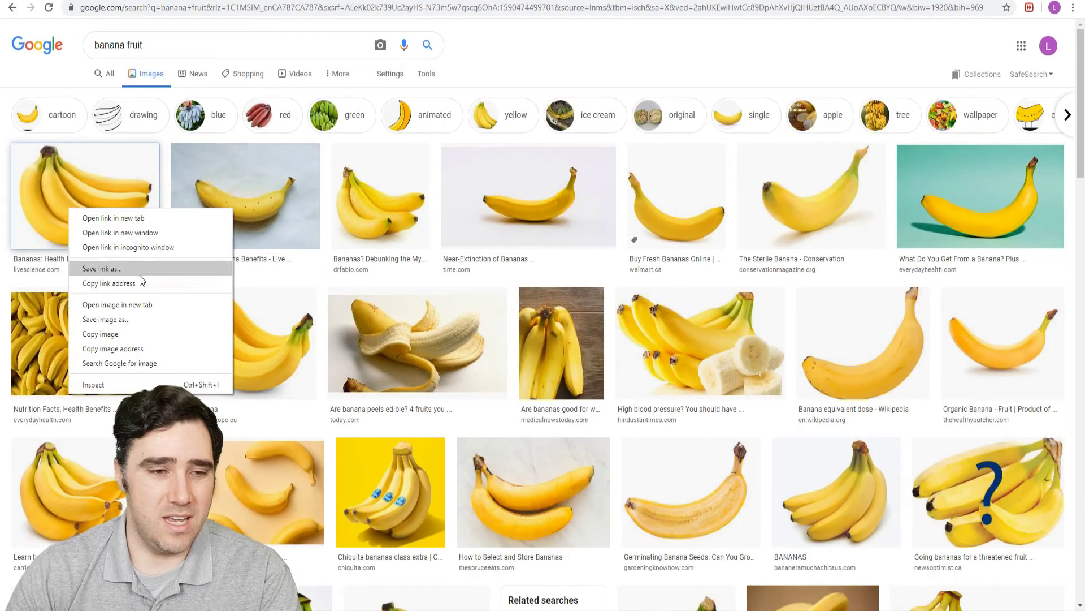
{"action": "left_click", "coordinate": [127, 337]}
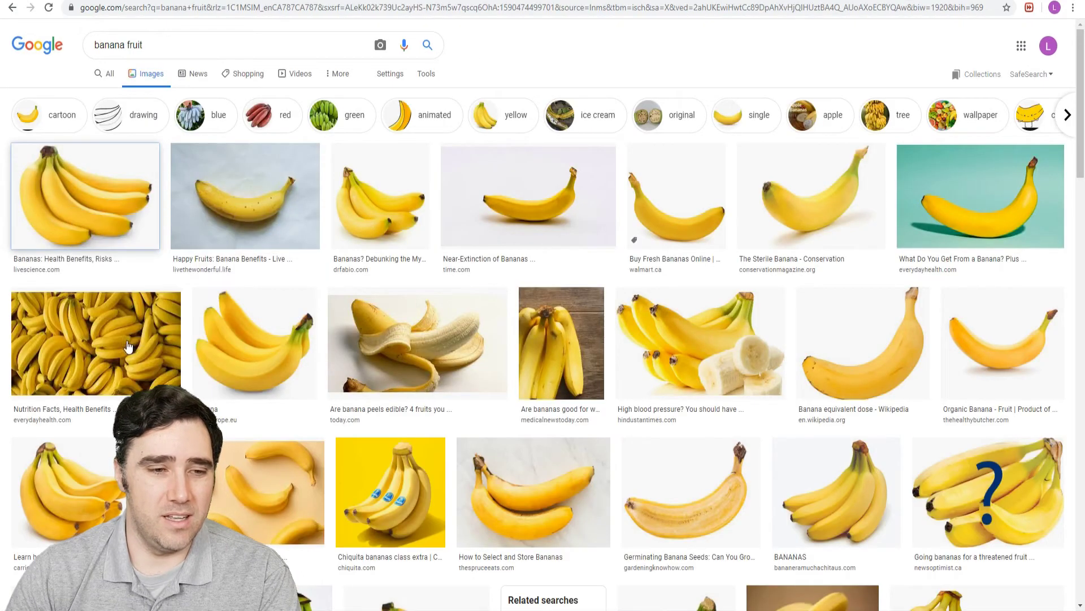
{"action": "left_click", "coordinate": [707, 2]}
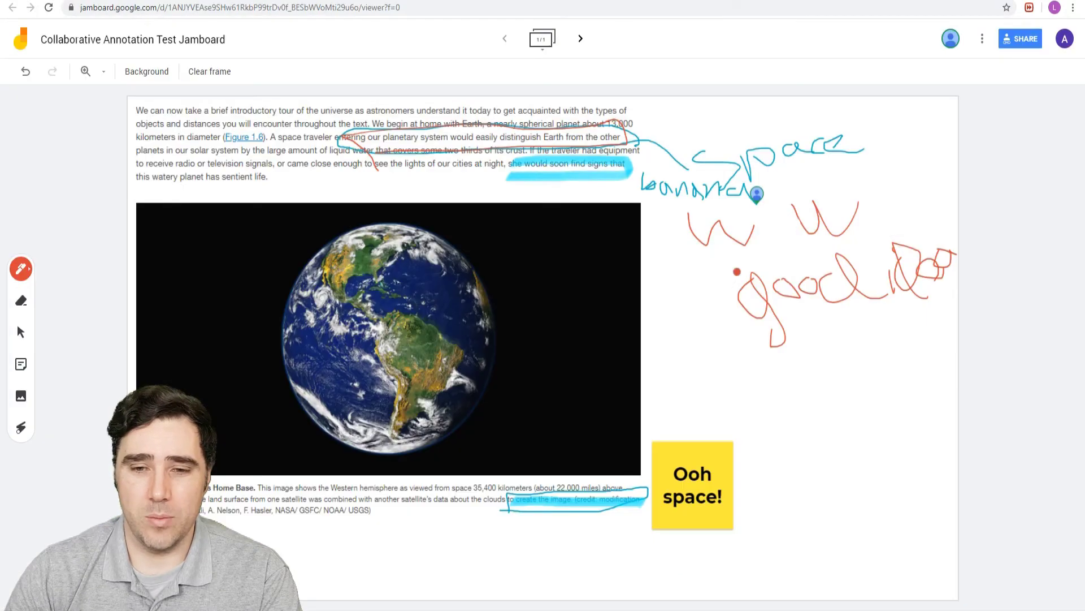
Step: Paste the banana picture and shrink it to a small icon beside the cyan 'bananas' scribble under 'space'
{"action": "key", "text": "ctrl+v"}
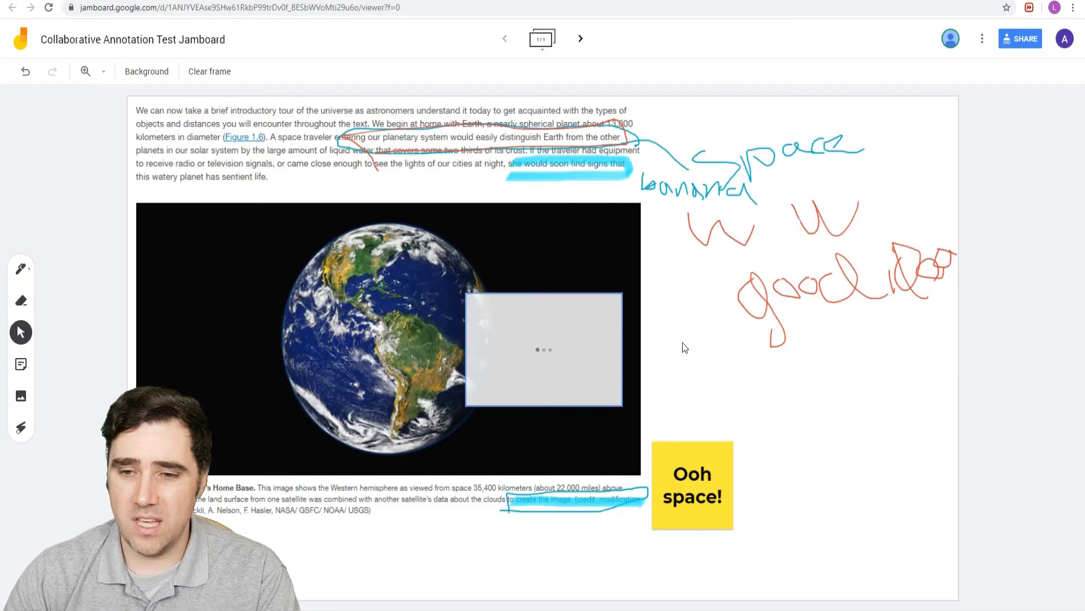
{"action": "left_click_drag", "start_coordinate": [532, 327], "coordinate": [826, 149]}
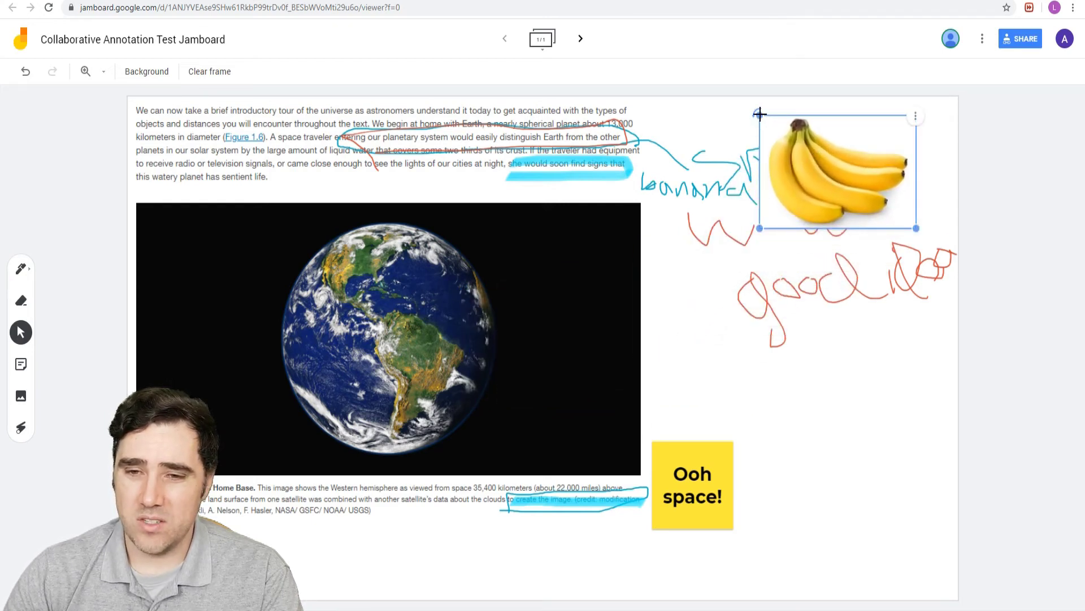
{"action": "left_click_drag", "start_coordinate": [915, 228], "coordinate": [786, 186]}
{"action": "left_click", "coordinate": [825, 171]}
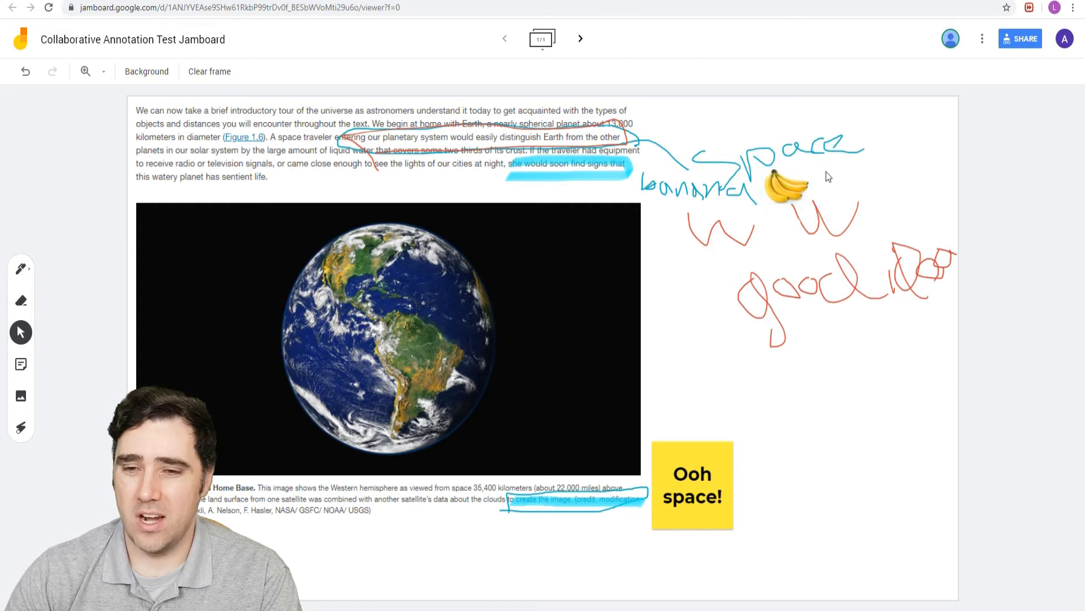